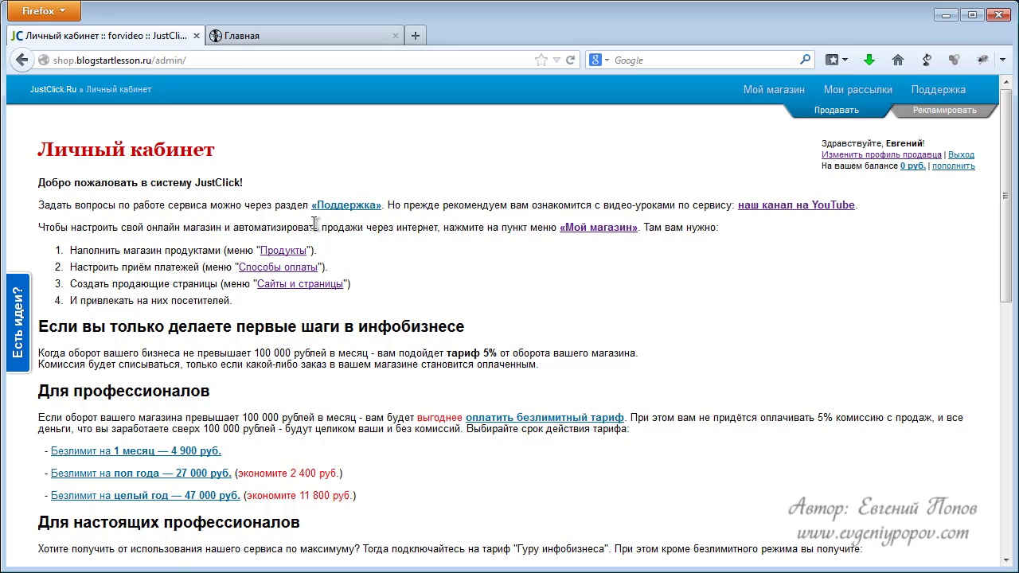
- Review the shop setup list, open the products section and start adding a new product
left_click_drag(69, 250, 215, 252)
left_click_drag(71, 268, 194, 269)
left_click_drag(71, 284, 209, 284)
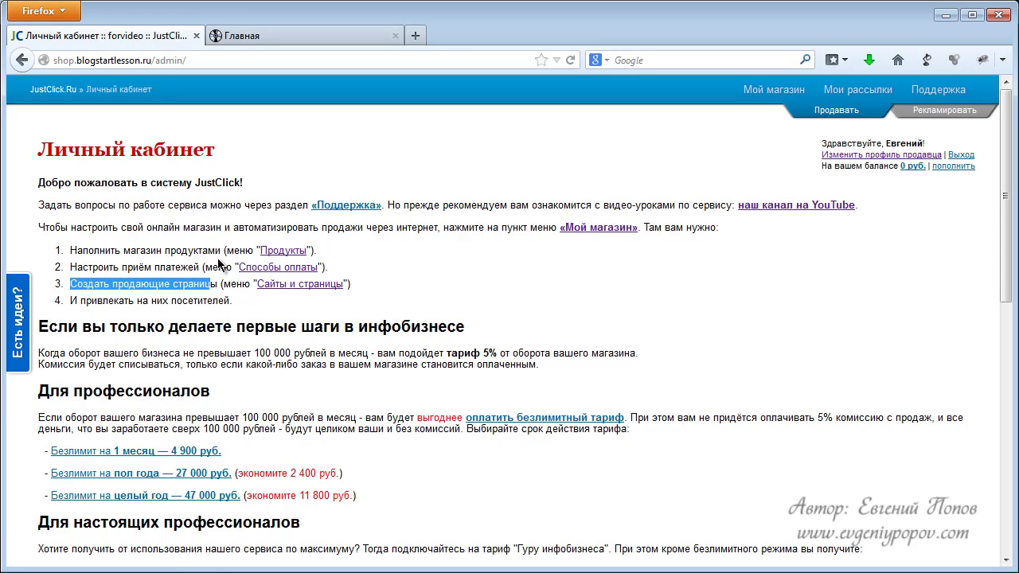
left_click(293, 253)
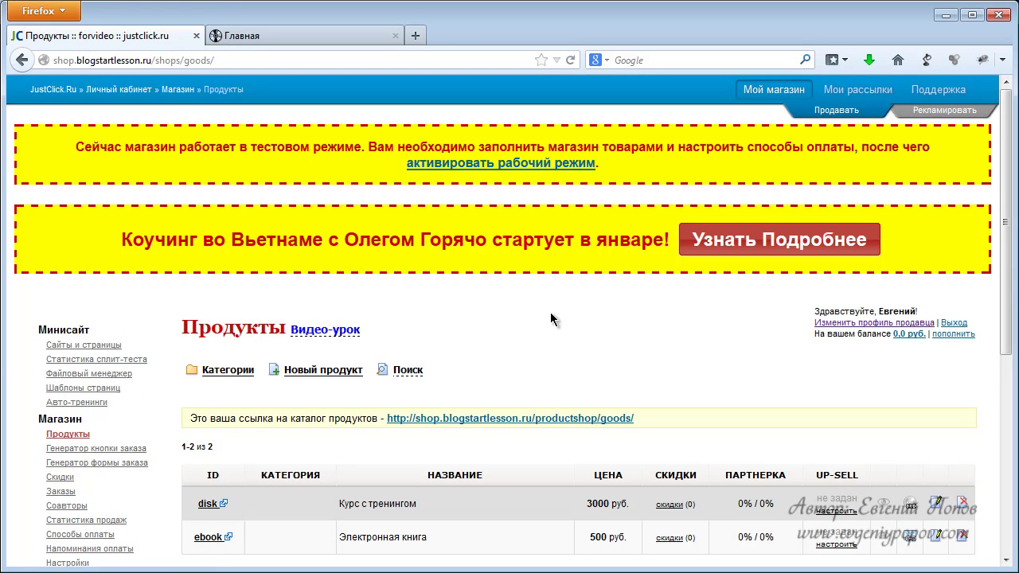
scroll(550, 313, "down", 4)
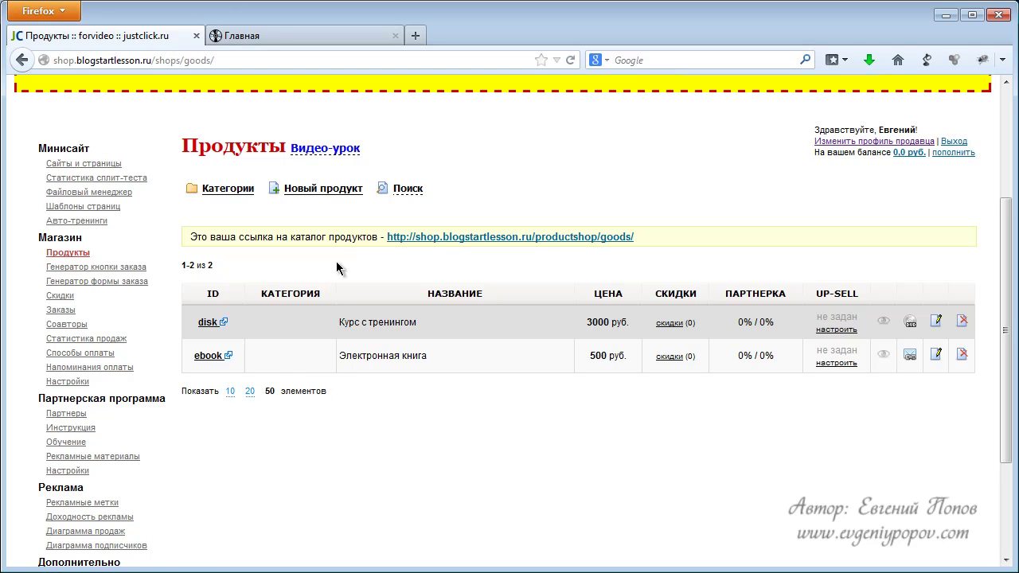
left_click(315, 191)
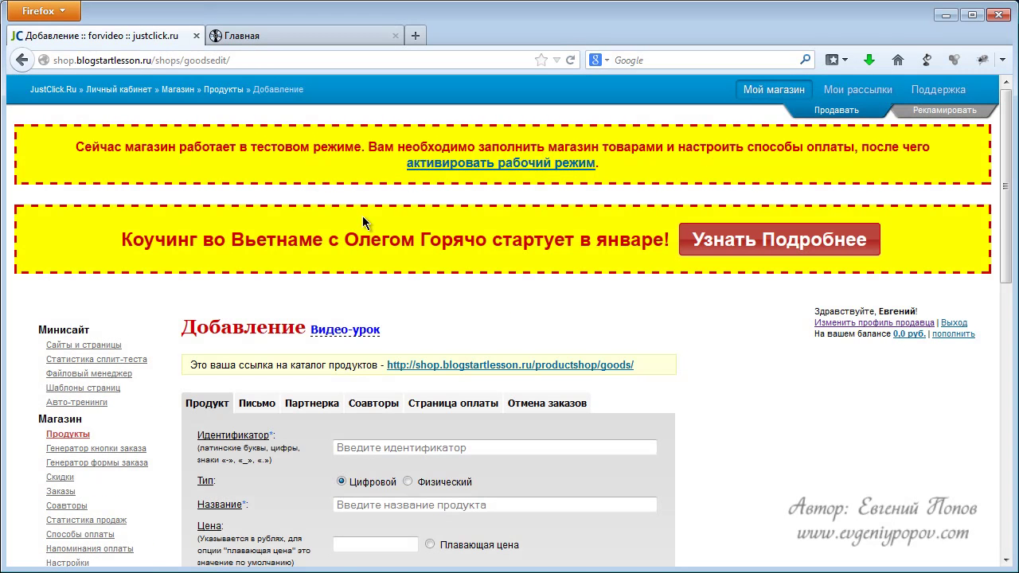
- Give the new product the identifier magnit, the name "Магнит для подписчика 2.0" and a price of 1290 rubles
scroll(802, 427, "down", 2)
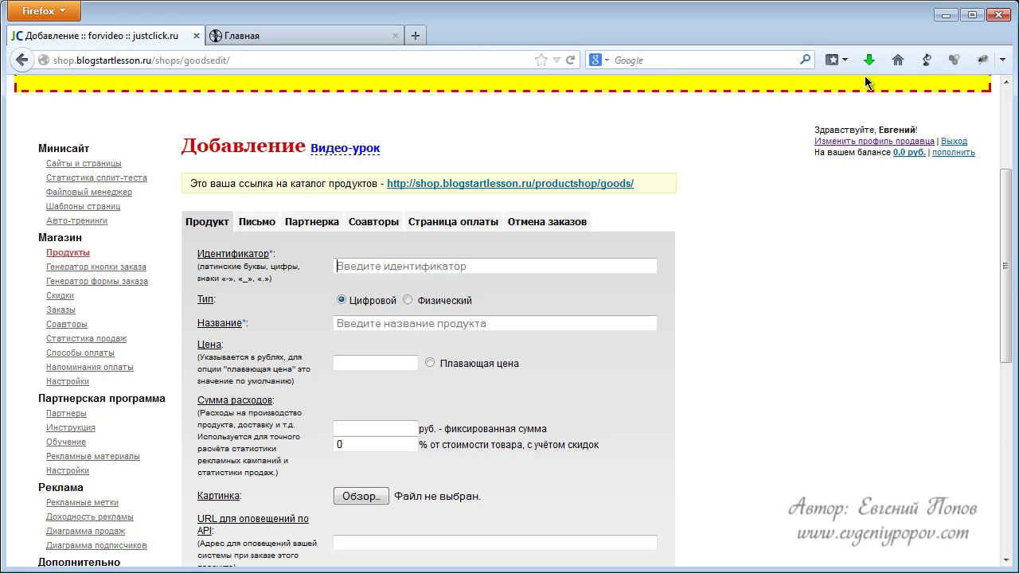
type("magnit")
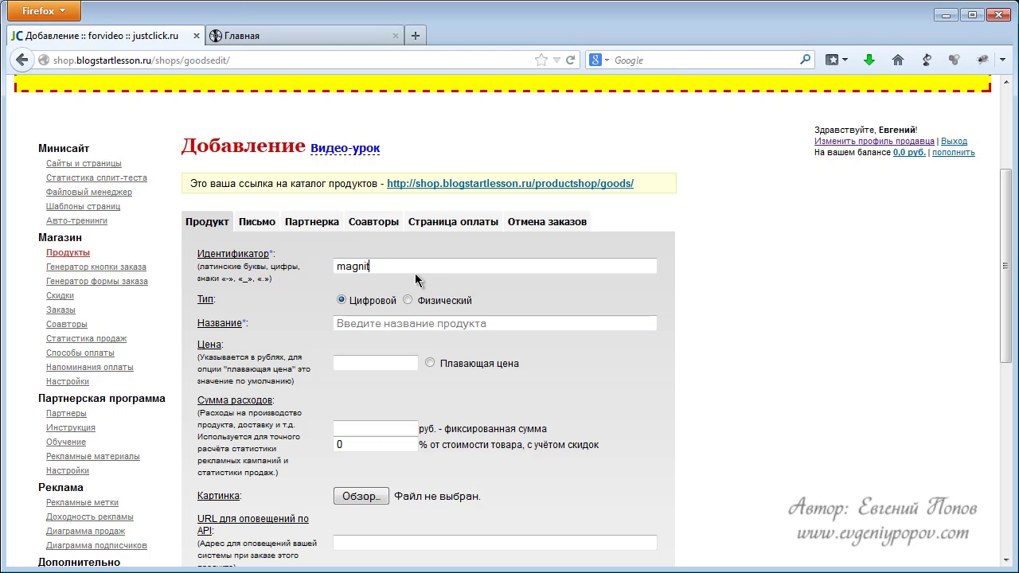
left_click(354, 325)
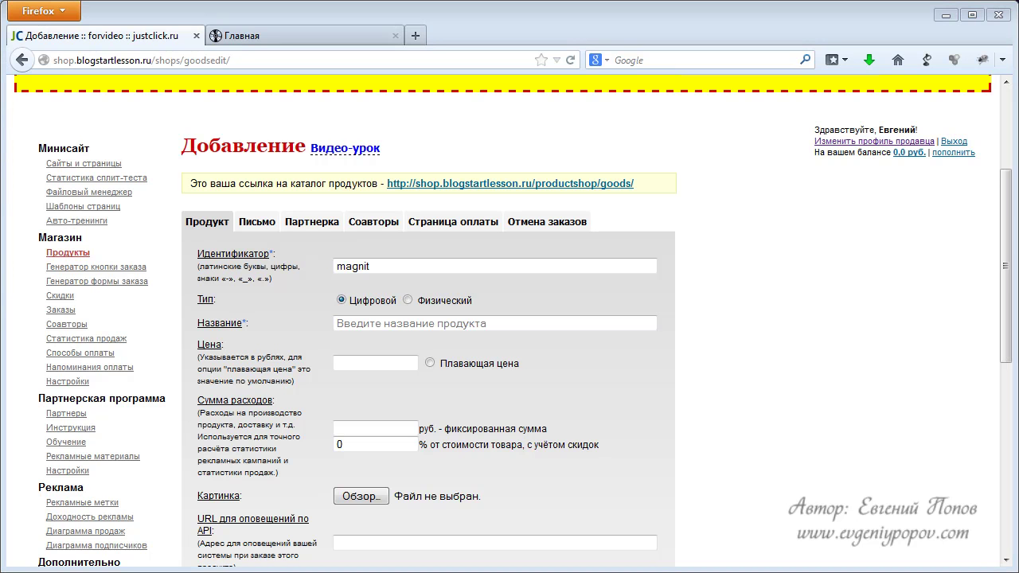
left_click(410, 326)
left_click(422, 344)
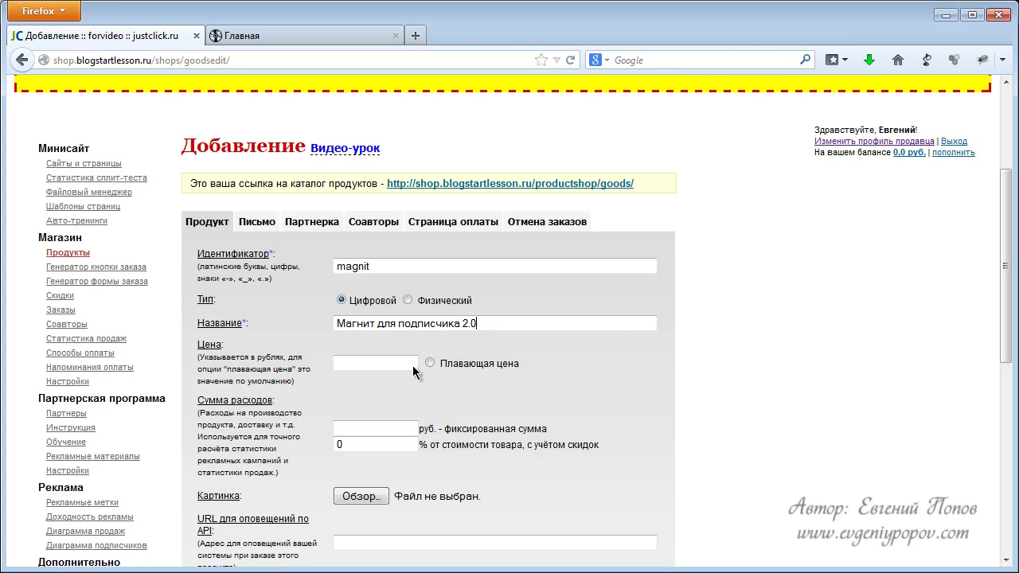
left_click(388, 365)
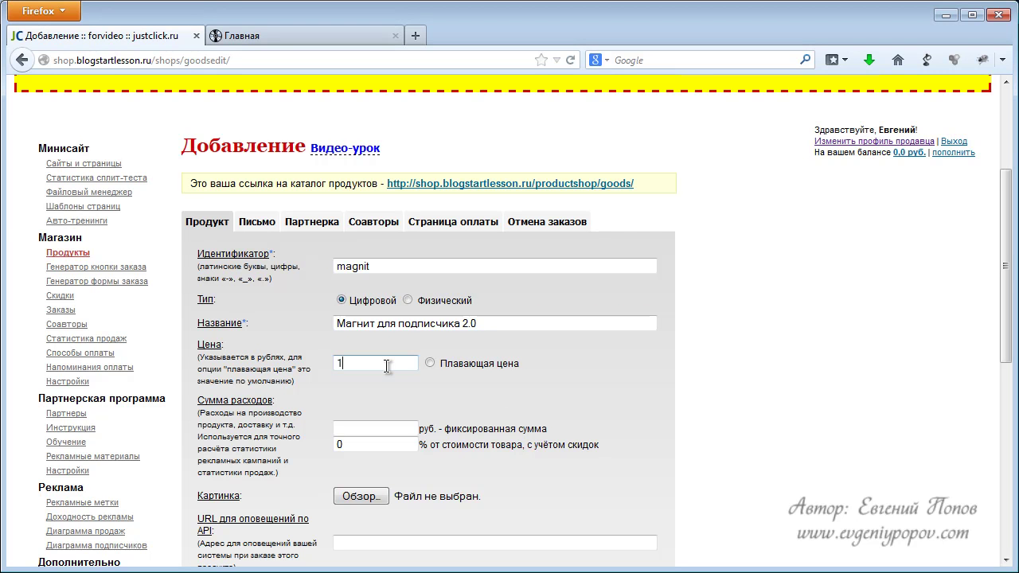
type("1290")
- Set the product's fixed expense amount to 0 rubles
scroll(363, 354, "down", 2)
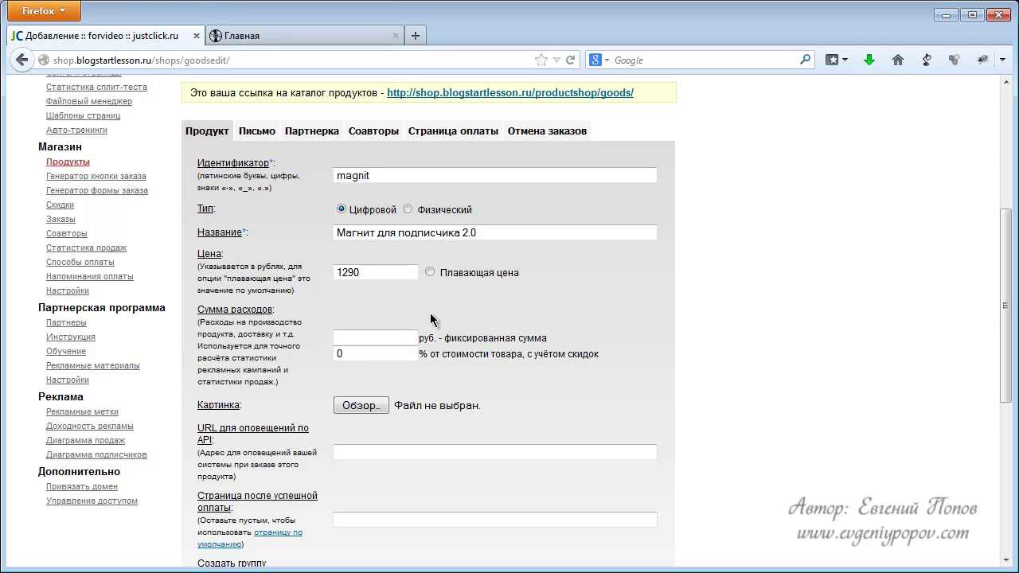
left_click(361, 338)
type("500")
double_click(359, 346)
type("0")
- Attach JPG_300_43.jpg as the product picture
scroll(508, 369, "down", 2)
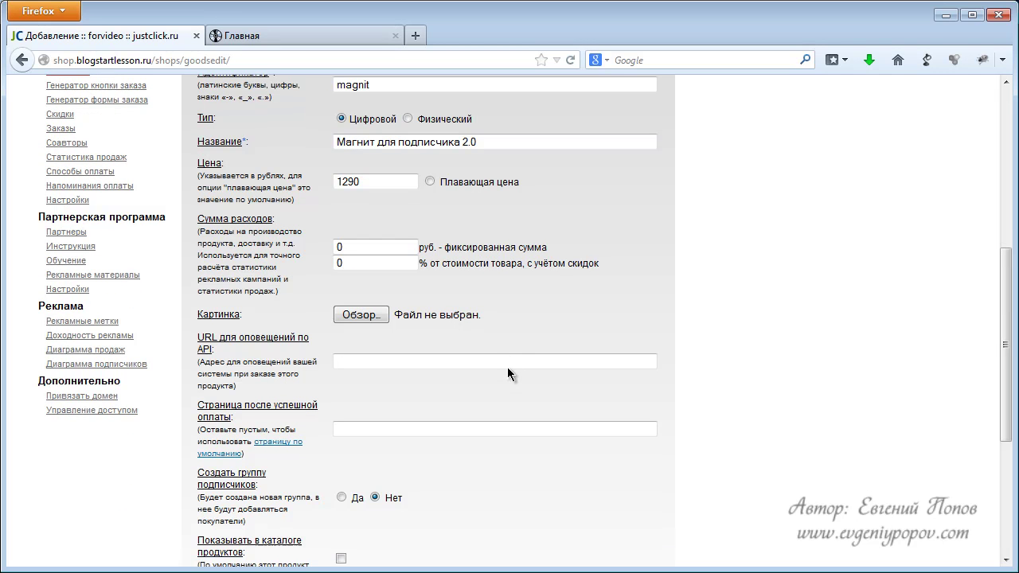
left_click(361, 315)
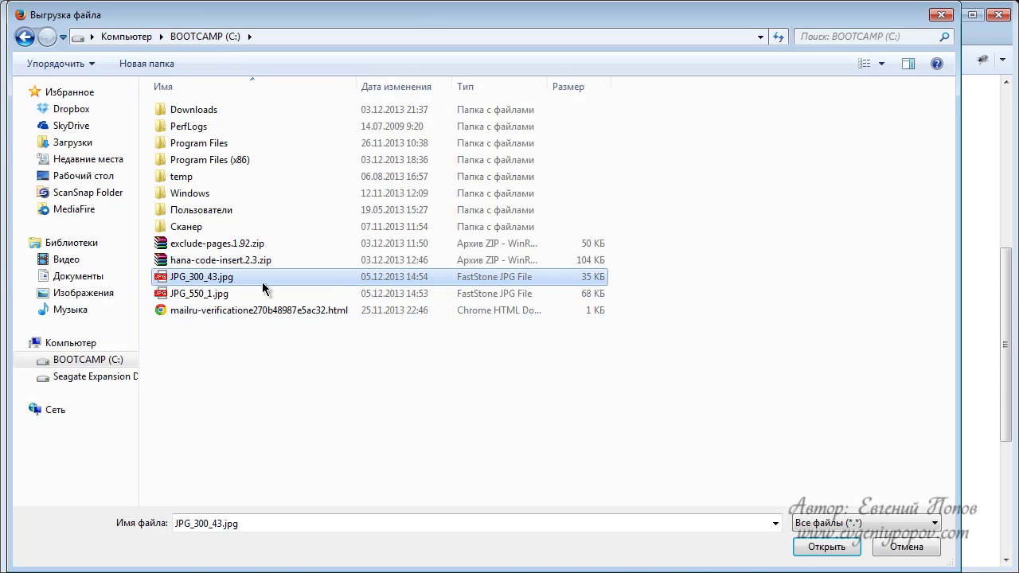
left_click(826, 547)
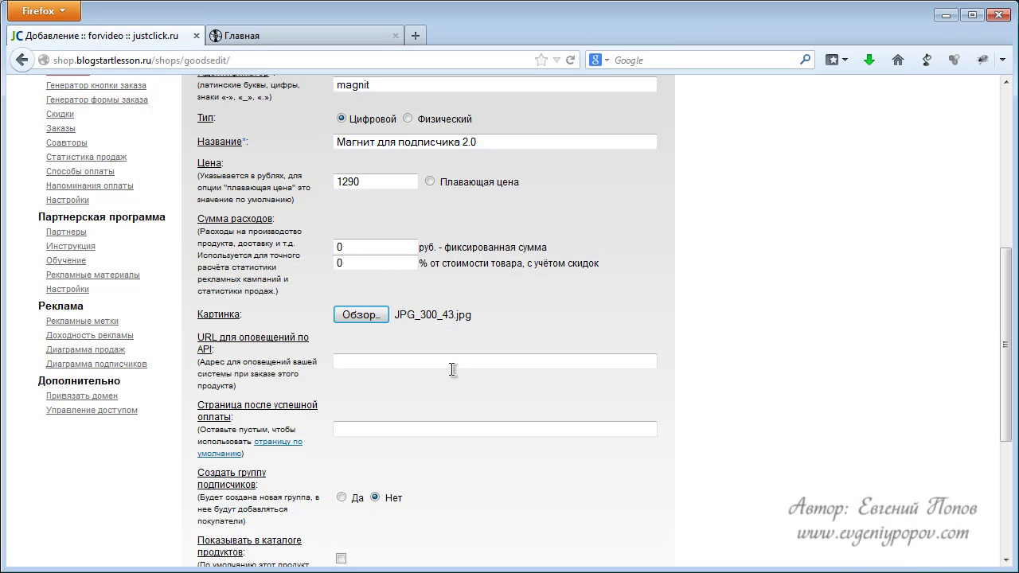
- View the default page shown after a successful payment in a separate tab and return to the product form
left_click(379, 364)
scroll(385, 368, "down", 2)
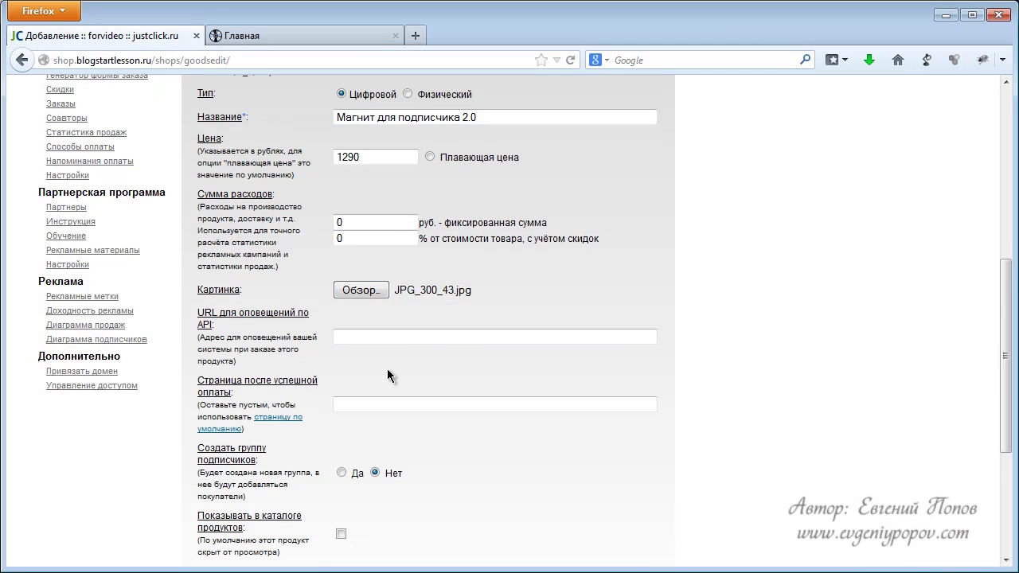
left_click(383, 341)
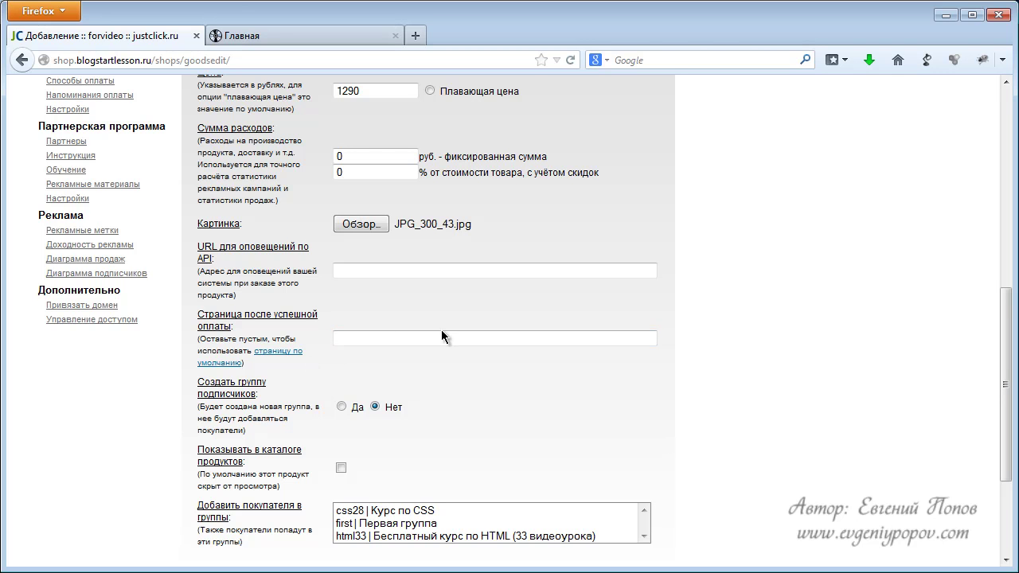
right_click(273, 358)
left_click(303, 365)
left_click(300, 37)
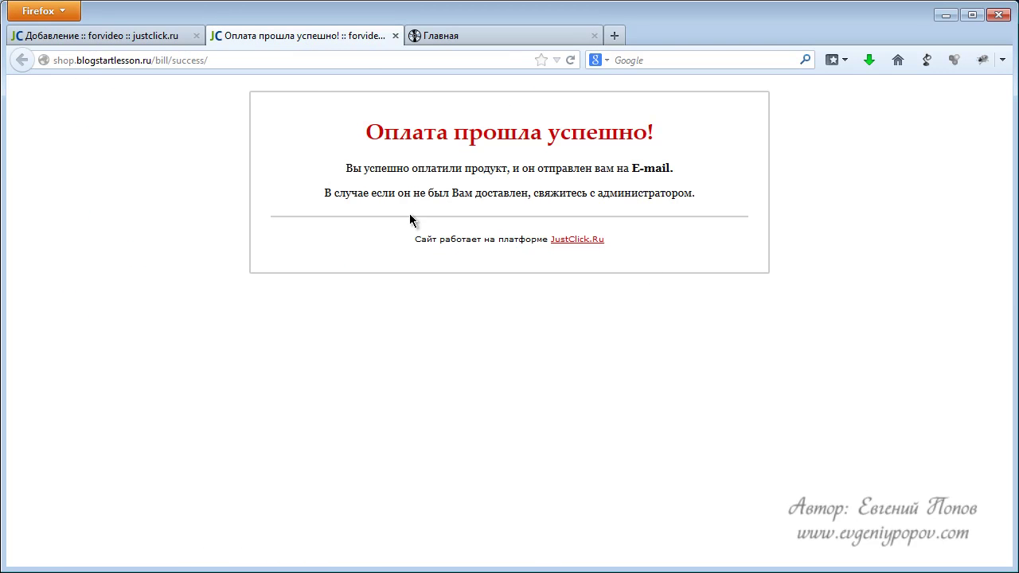
left_click(394, 35)
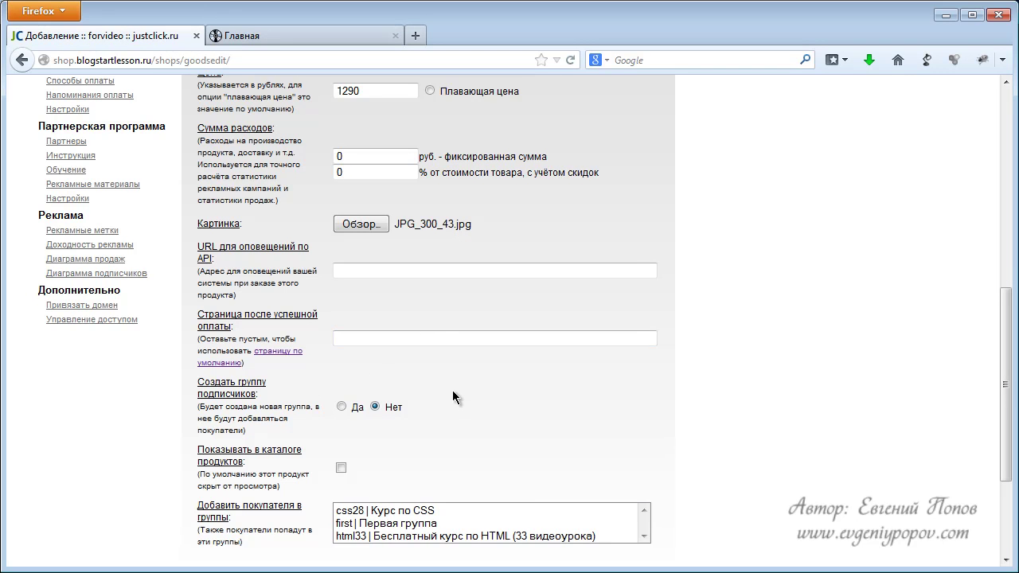
- Enable creating a subscriber group for buyers and showing the product in the catalogue
scroll(449, 381, "down", 1)
scroll(449, 385, "down", 1)
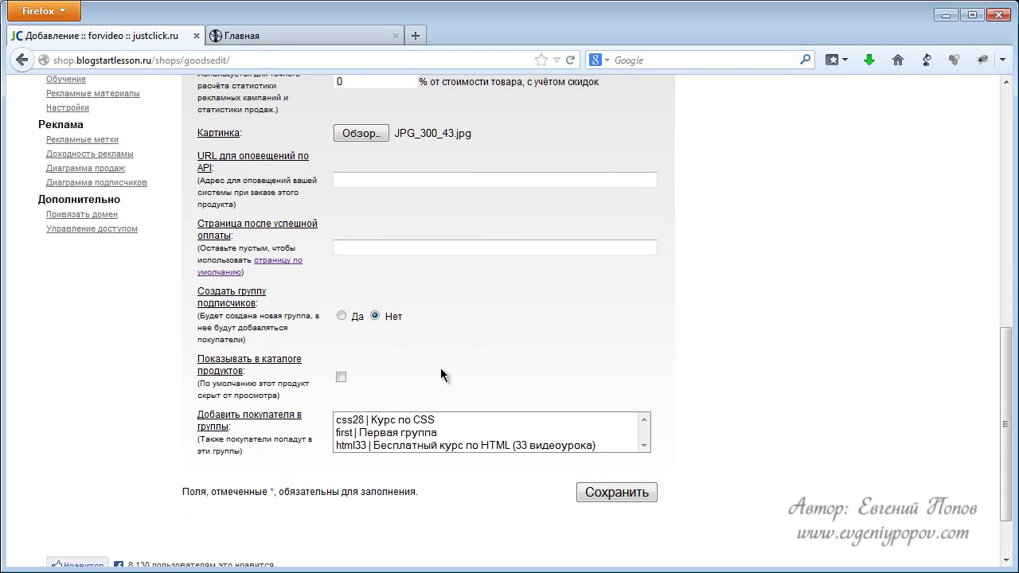
left_click(341, 316)
left_click(341, 377)
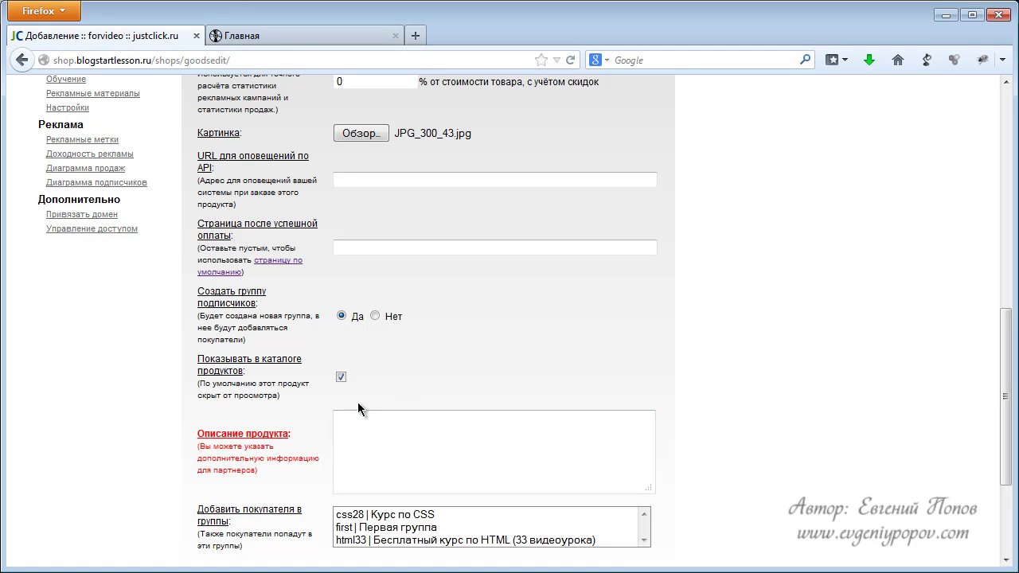
- Enter the product description "С помощью этого скрипта вы за 15 минут сможете закрыть любой раздел вашего сайта от простых посетителей и замотивируете их стать вашими подписчиками."
left_click(431, 433)
scroll(453, 409, "down", 2)
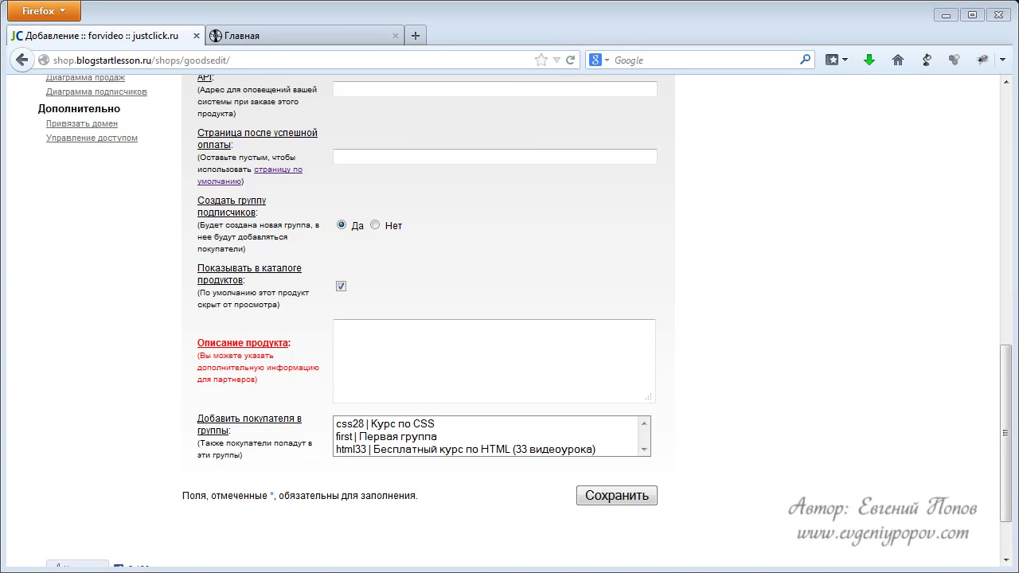
type("С помощью этого скрипта вы за 15 минут сможете закрыть любой раздел вашего сайта от простых посетителей и замотивируйте их стать вашими подписчиками.")
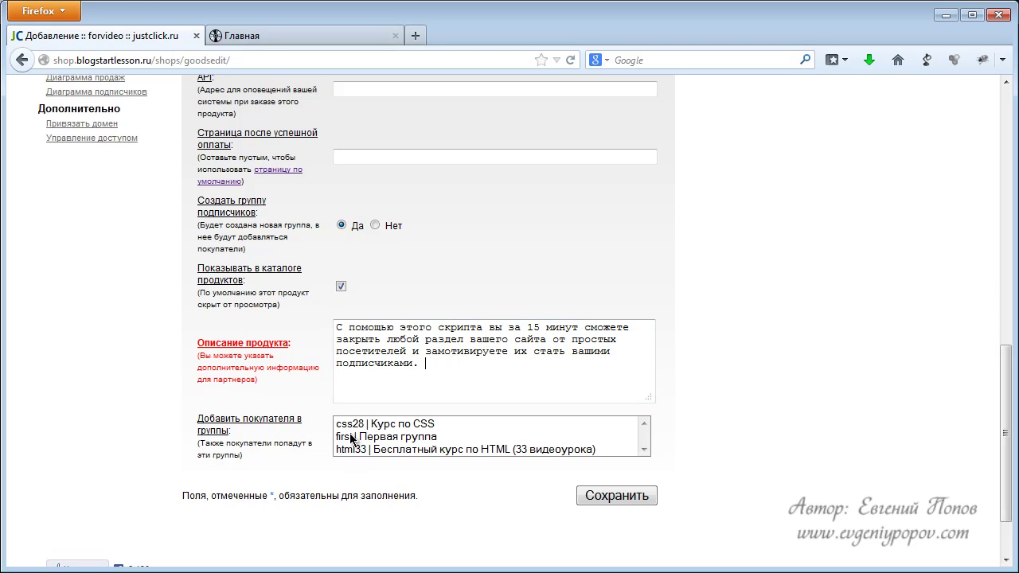
scroll(765, 278, "up", 15)
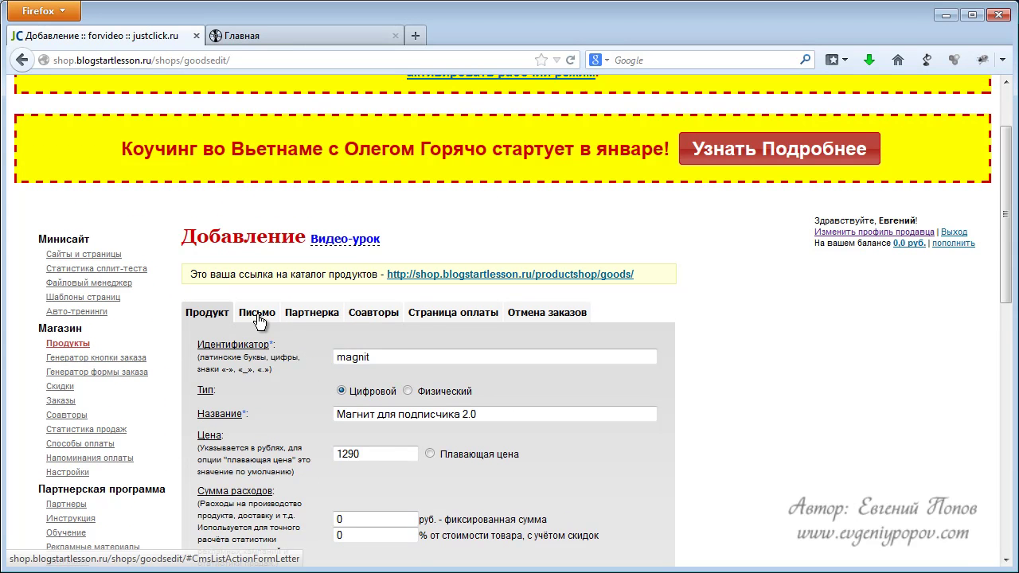
left_click(257, 315)
scroll(754, 340, "down", 2)
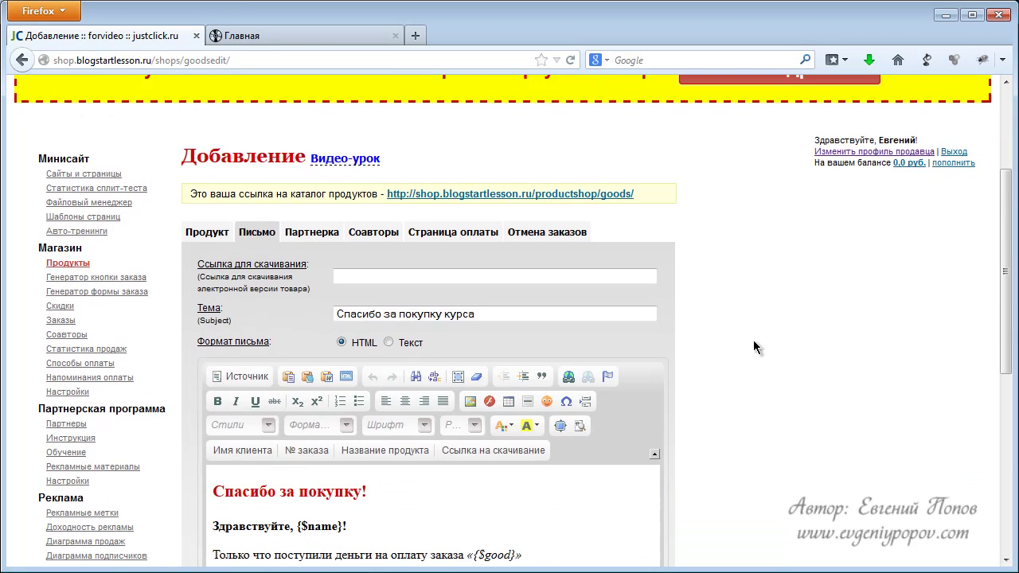
left_click(352, 269)
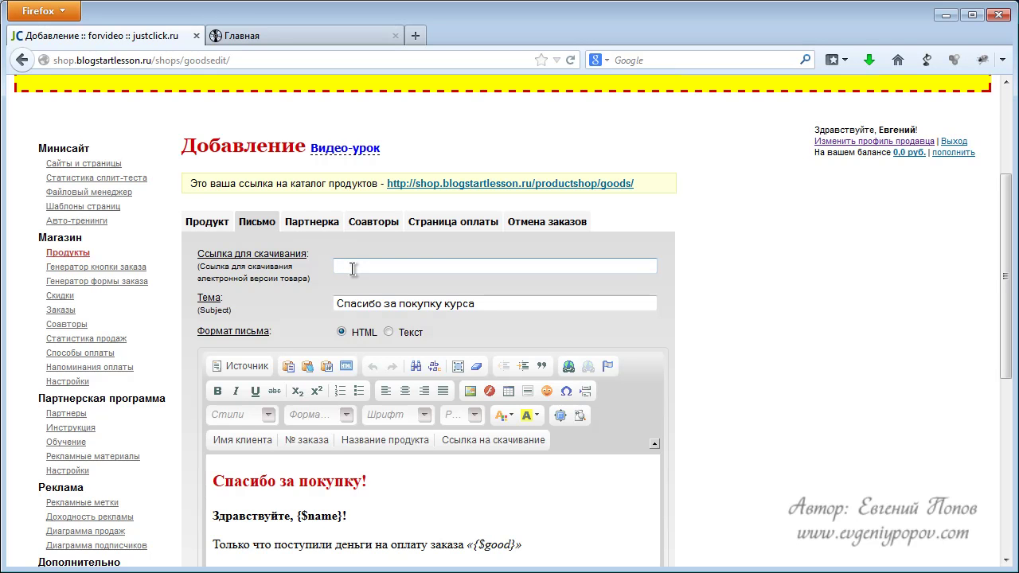
type("ttp://1popov.ru/magnit.zip")
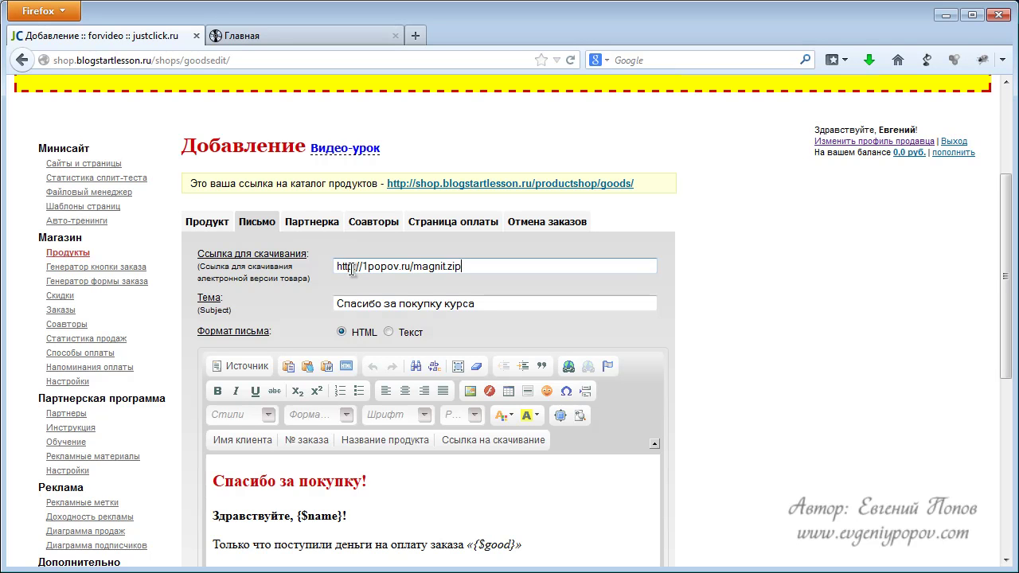
- Examine the letter's subject, format and body template, including the name, product and download placeholders
left_click(485, 305)
scroll(490, 303, "down", 2)
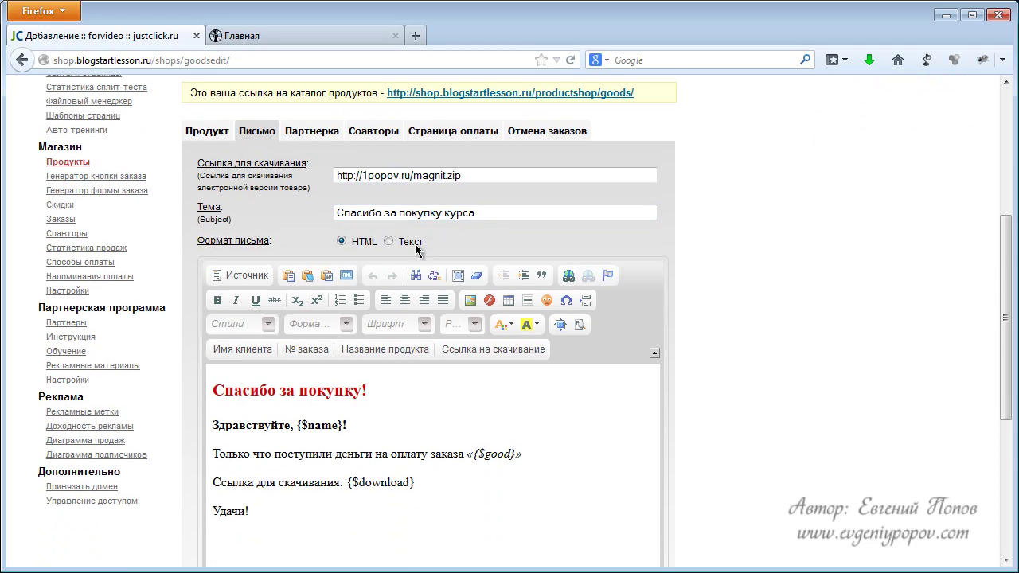
scroll(382, 279, "down", 2)
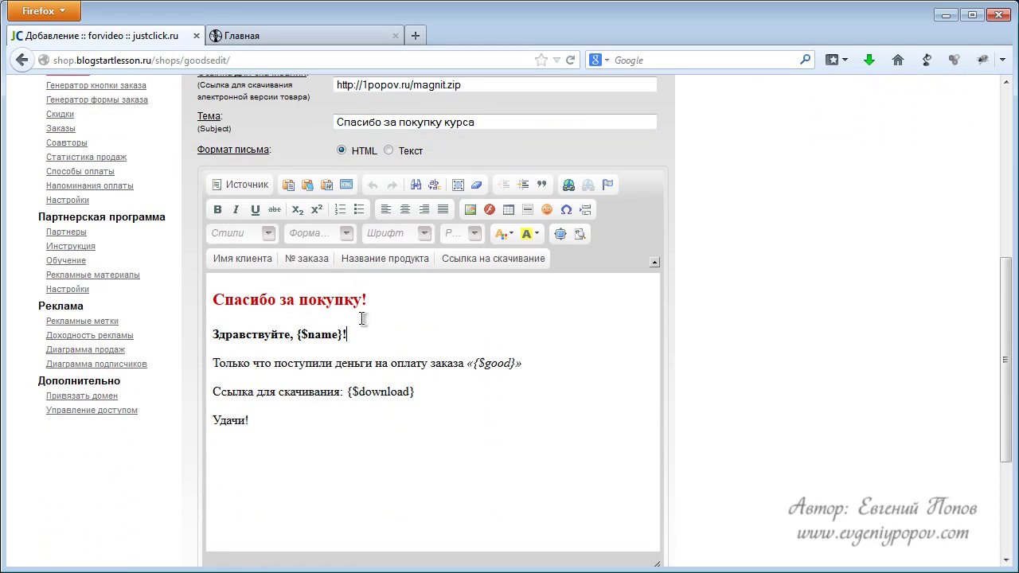
left_click(364, 325)
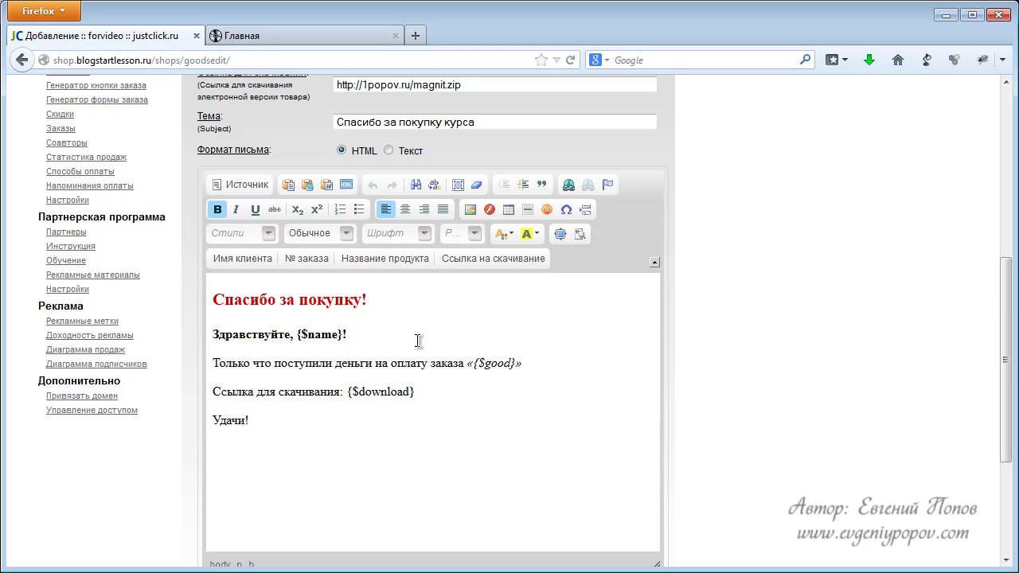
scroll(433, 243, "up", 1)
scroll(438, 237, "up", 1)
left_click_drag(471, 175, 323, 174)
scroll(425, 318, "down", 2)
left_click_drag(423, 391, 348, 398)
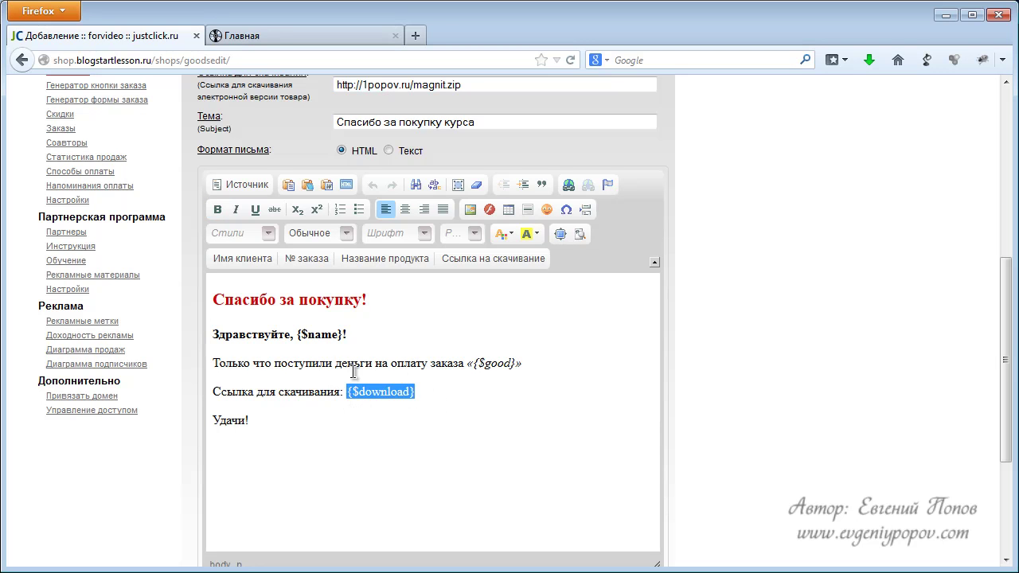
left_click(341, 335)
left_click_drag(344, 335, 295, 335)
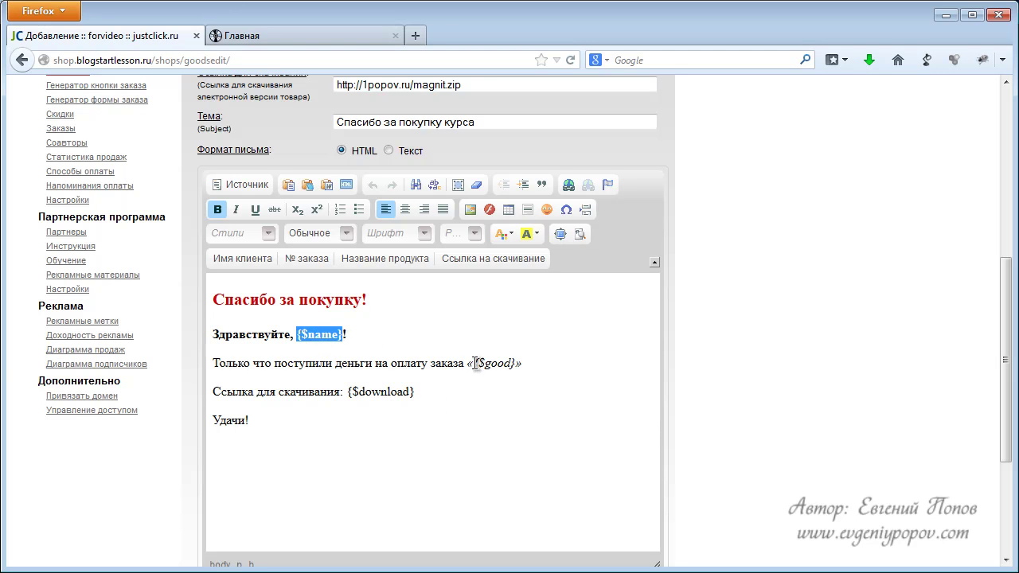
left_click_drag(473, 364, 511, 363)
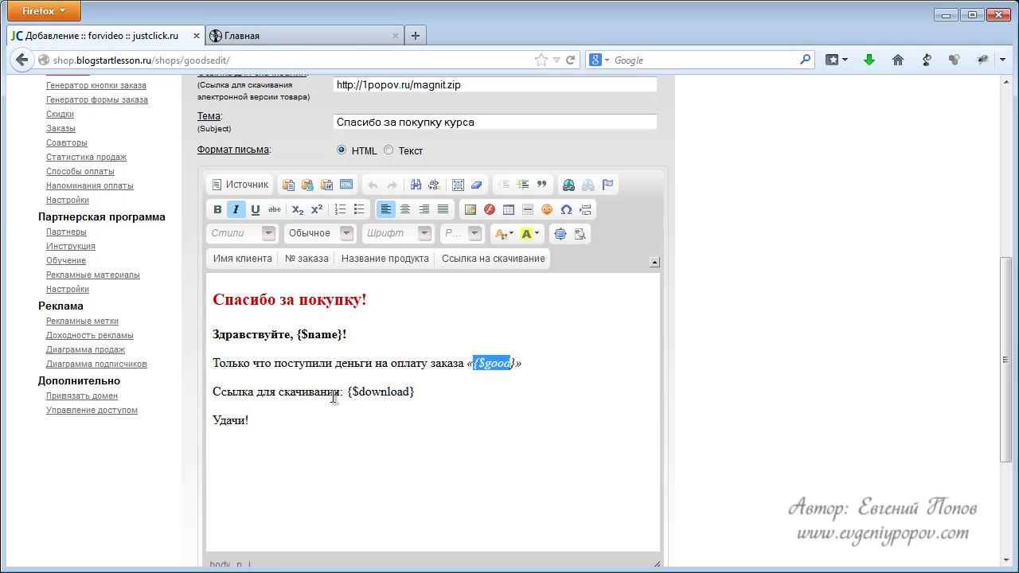
- Compare the download link field with the {$download} placeholder in the letter body
left_click(459, 84)
left_click_drag(458, 84, 335, 85)
left_click(321, 423)
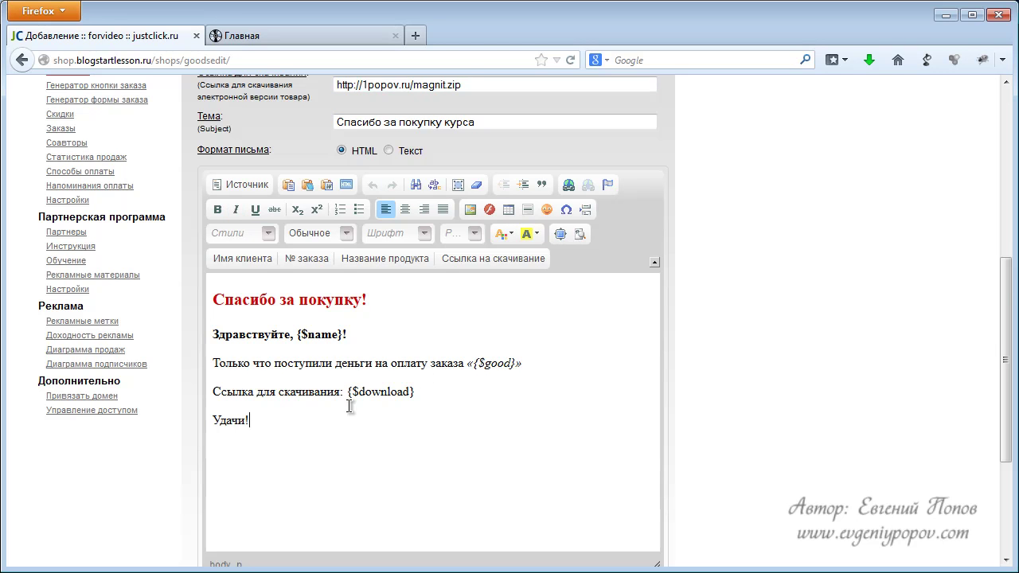
scroll(361, 405, "down", 2)
scroll(361, 404, "up", 2)
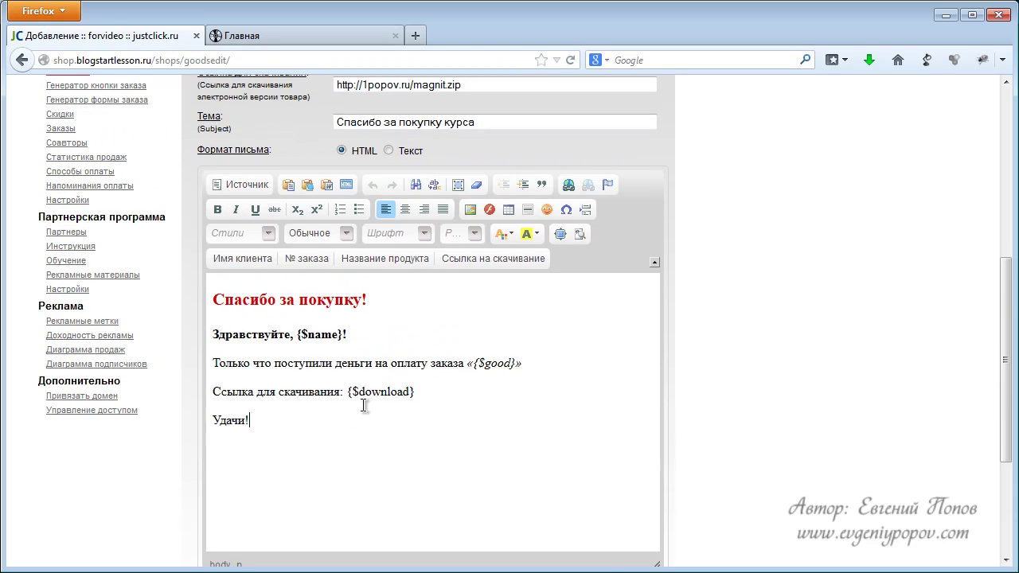
left_click_drag(352, 391, 416, 392)
left_click(421, 391)
left_click_drag(476, 84, 335, 84)
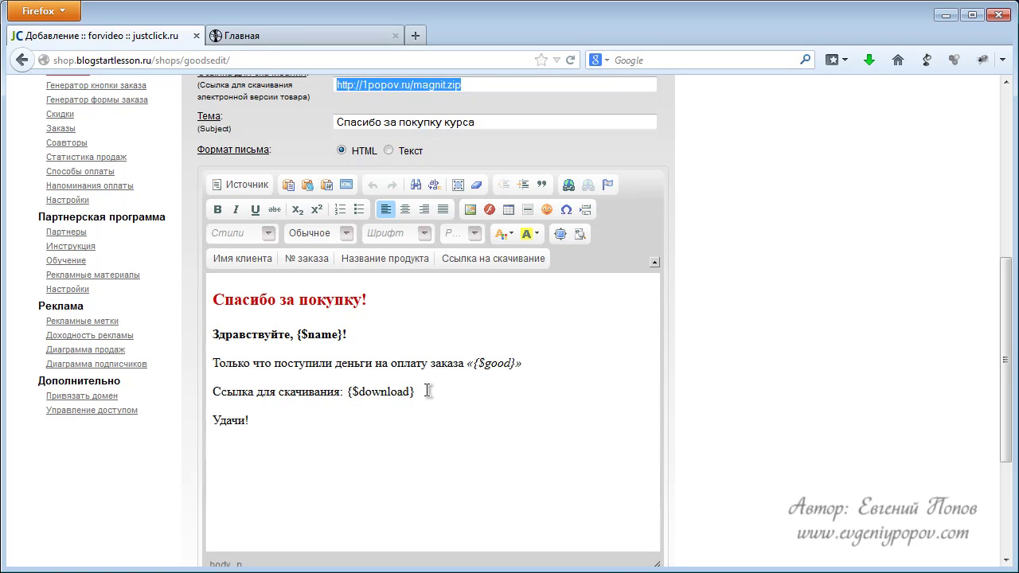
left_click_drag(417, 392, 348, 392)
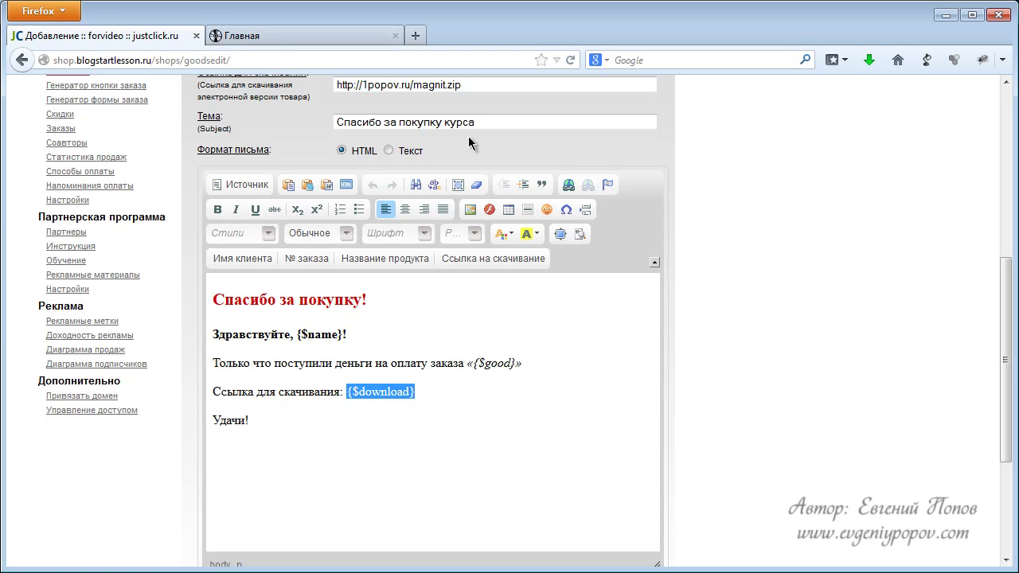
- In the product's partner settings, set the first-level commission to 30 as a percentage of the amount with discounts
left_click_drag(469, 85, 333, 75)
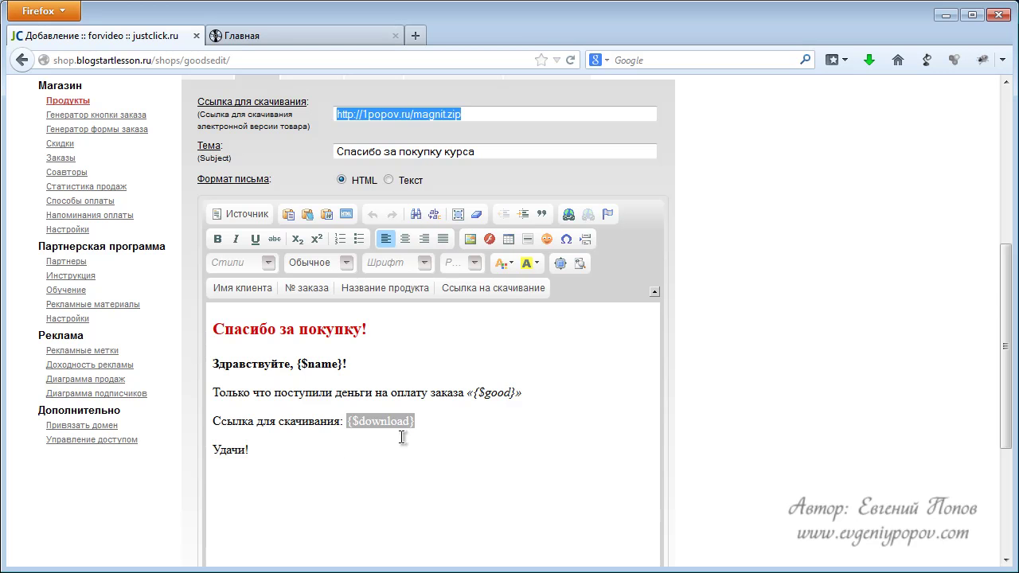
scroll(523, 437, "up", 3)
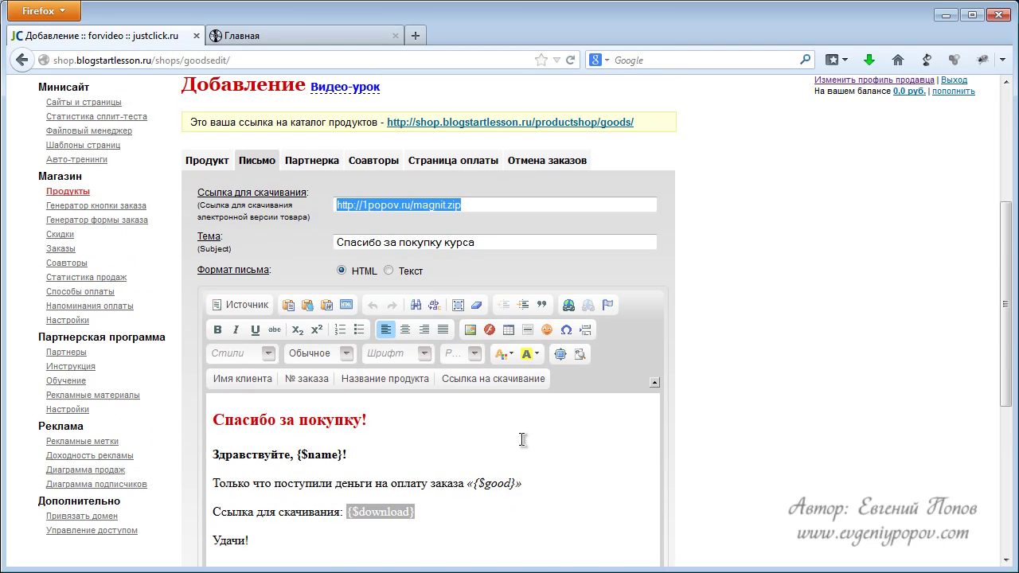
left_click(312, 160)
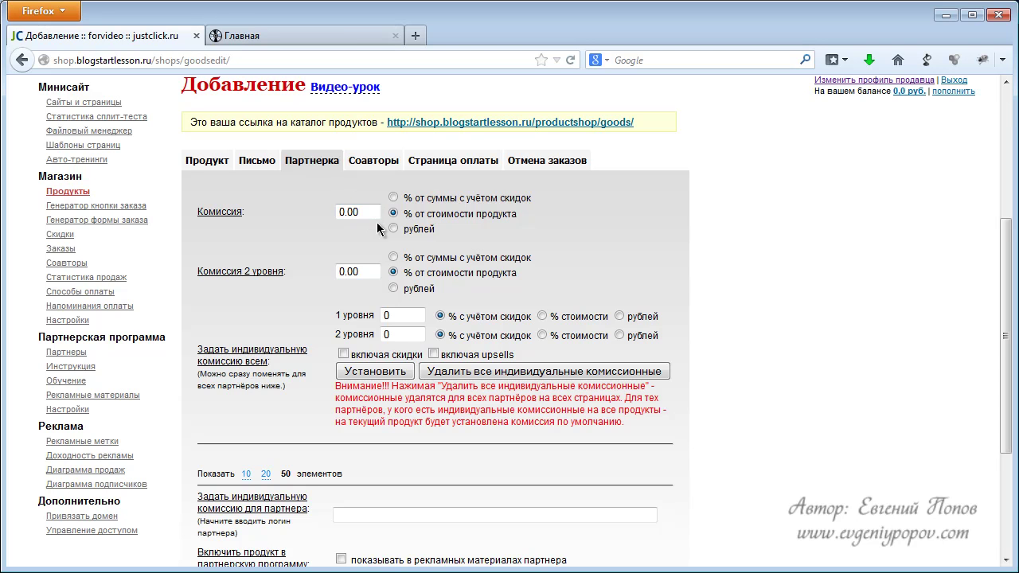
left_click_drag(371, 213, 338, 212)
type("30")
left_click(393, 197)
left_click(393, 213)
double_click(344, 212)
left_click(392, 198)
- Try a fixed rouble amount for the first-level commission, and restore the commission value to 30
left_click_drag(353, 212, 331, 221)
left_click(376, 244)
left_click_drag(357, 212, 331, 213)
left_click(393, 229)
left_click(361, 214)
type("0")
key("BackSpace")
- Set the second-level commission to 5 as a percentage of the amount with discounts
left_click_drag(360, 270, 295, 275)
left_click(322, 253)
left_click_drag(362, 273, 324, 275)
type("5")
left_click(394, 257)
- Check the individual partner commission fields, read the article on managing partner commissions at blog.justclick.ru/tag/partner/, and return to the product form
scroll(521, 249, "down", 2)
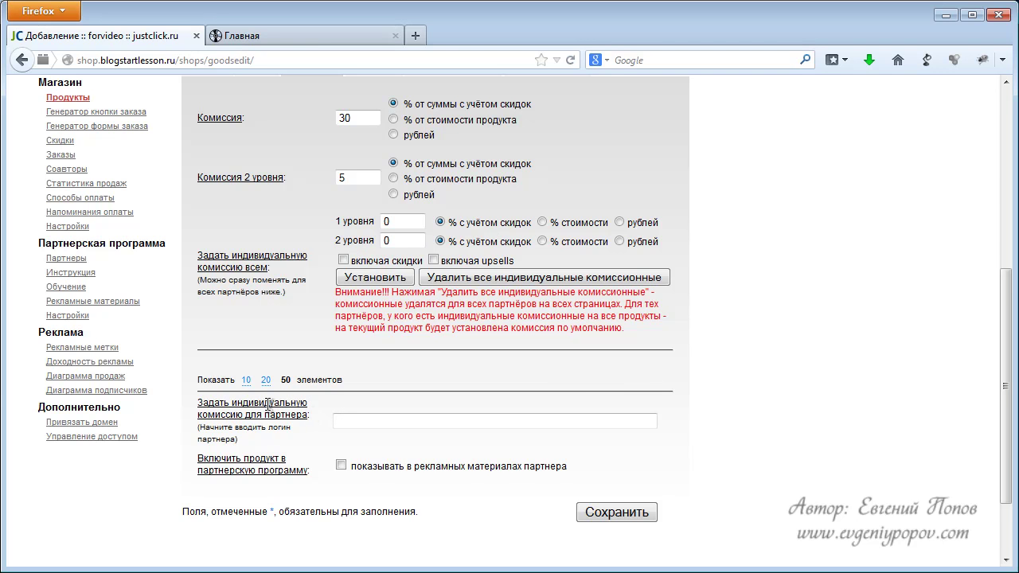
left_click(362, 420)
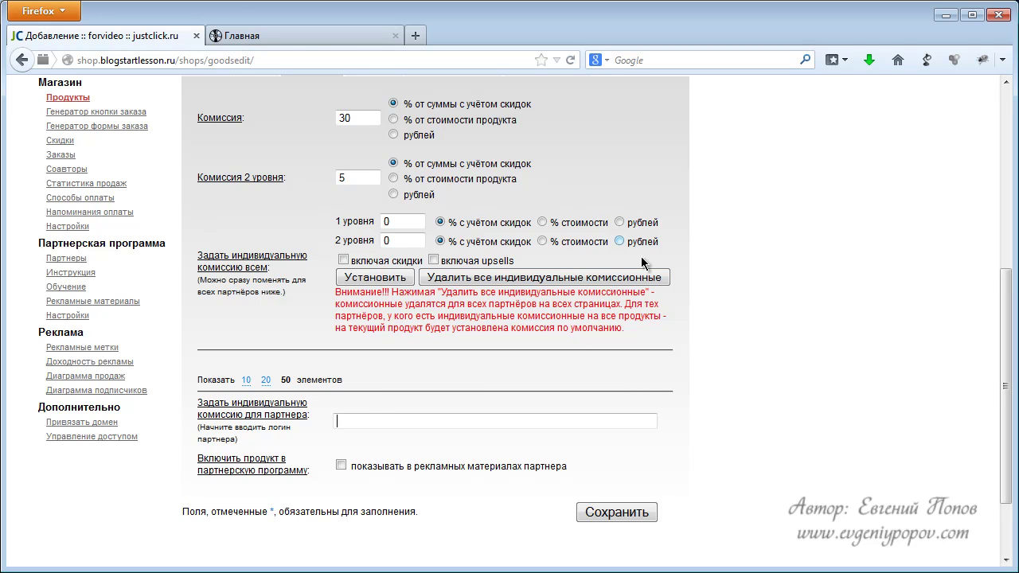
left_click(416, 35)
type("blog.justclick.ru/tag/partner/")
key("Return")
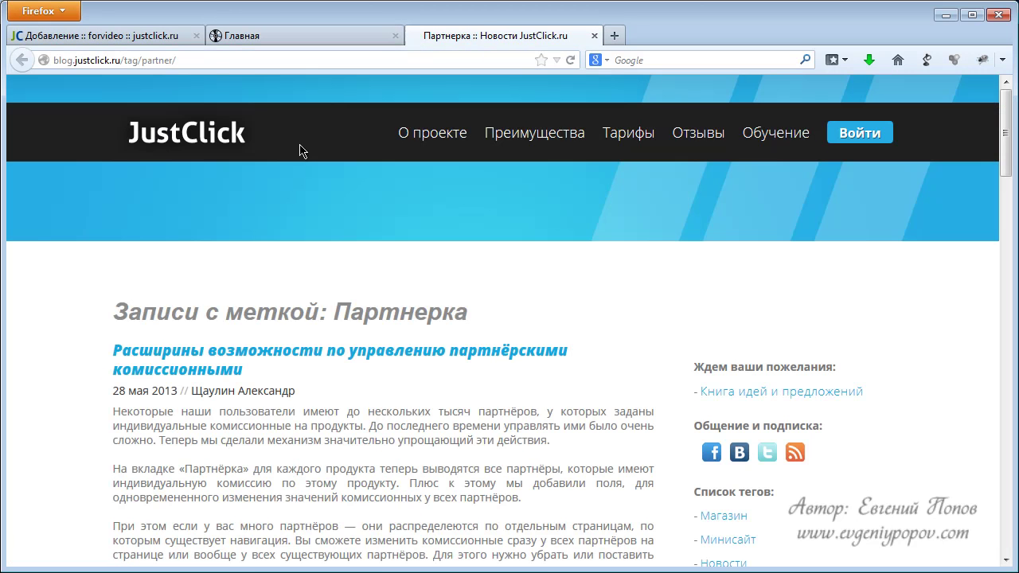
scroll(326, 276, "down", 2)
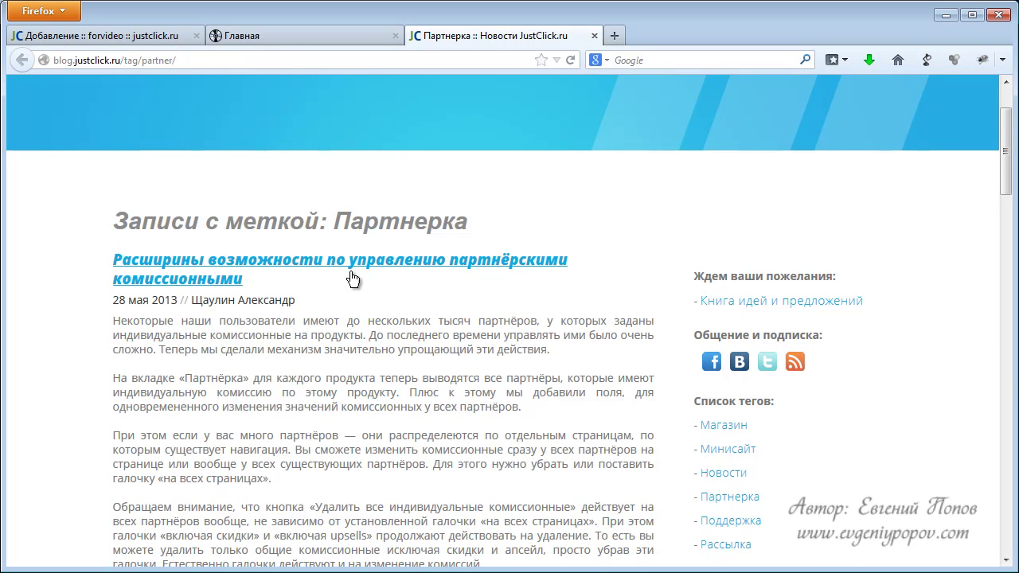
scroll(238, 270, "down", 2)
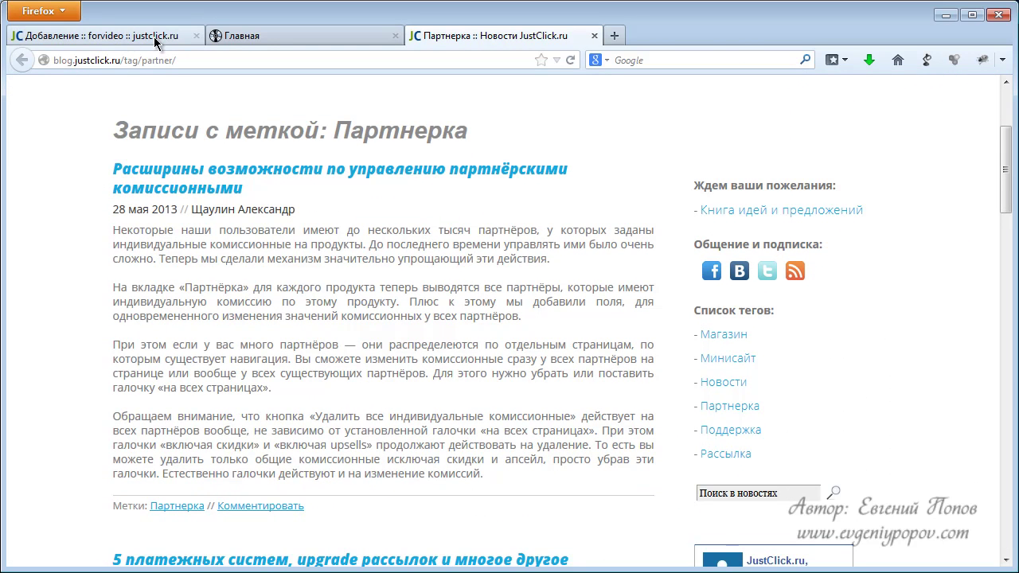
left_click(125, 38)
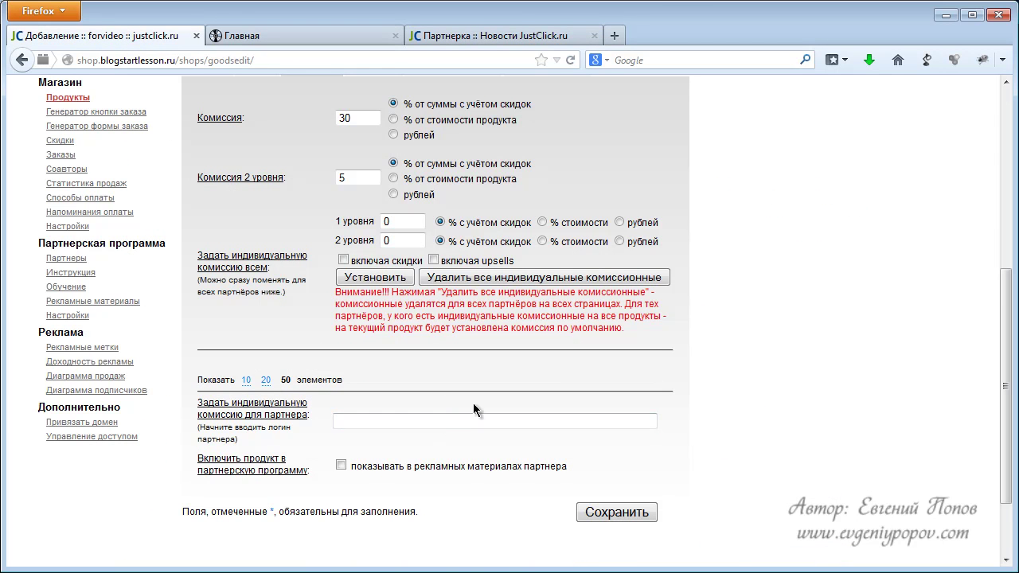
left_click(341, 467)
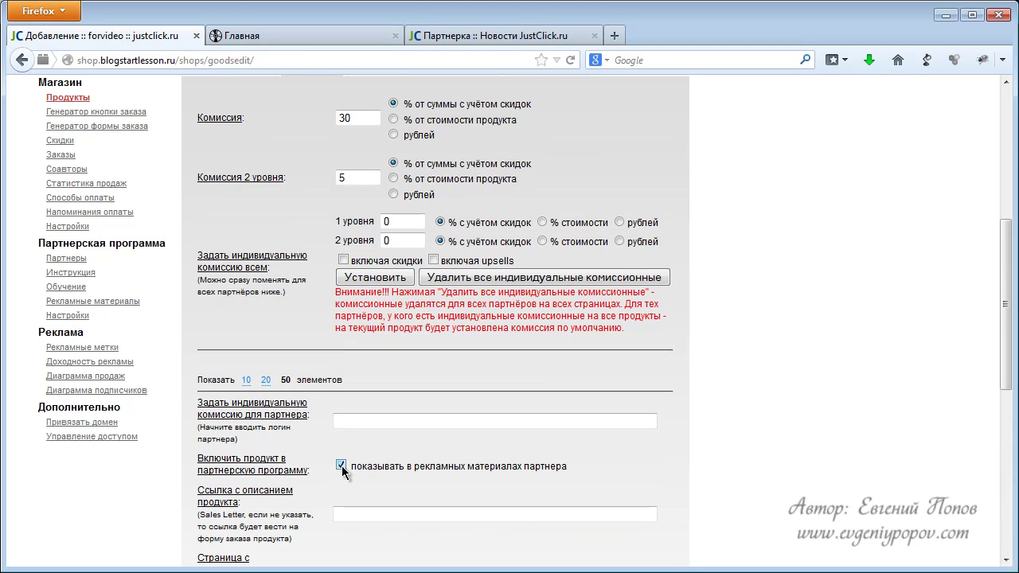
scroll(406, 446, "down", 2)
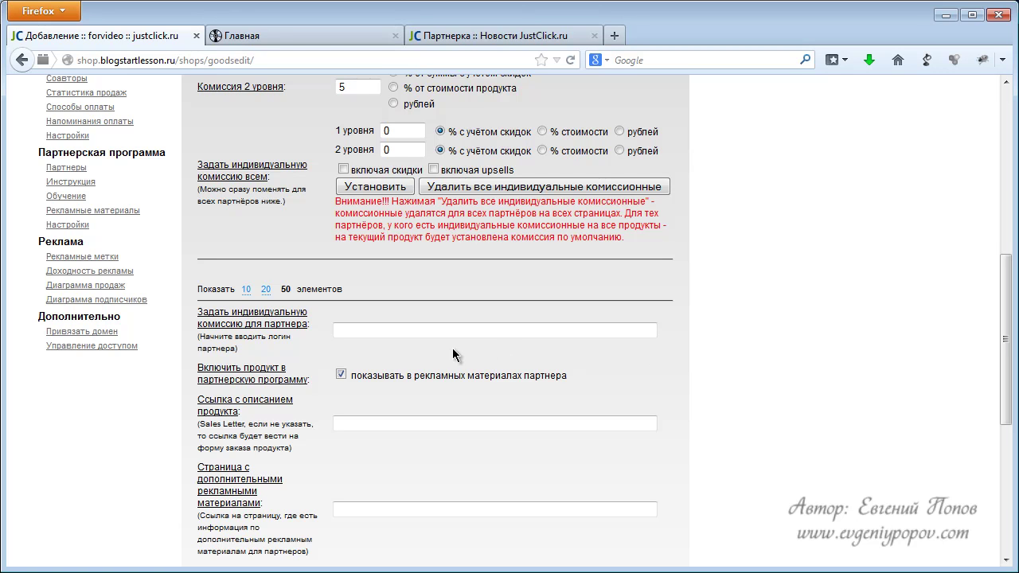
scroll(442, 358, "down", 2)
scroll(439, 359, "down", 1)
left_click(349, 331)
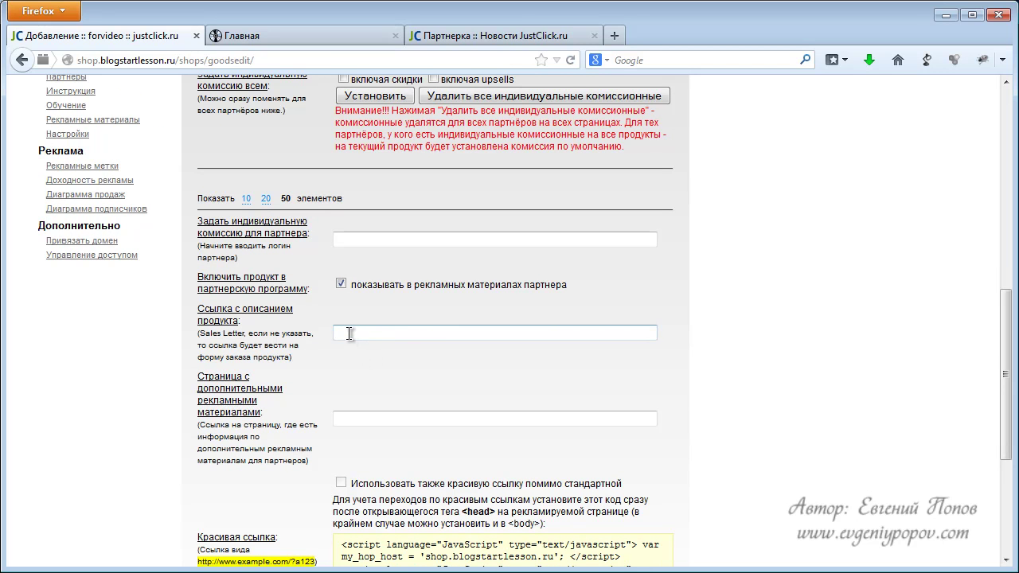
type("http://1popov.ru/disc43/")
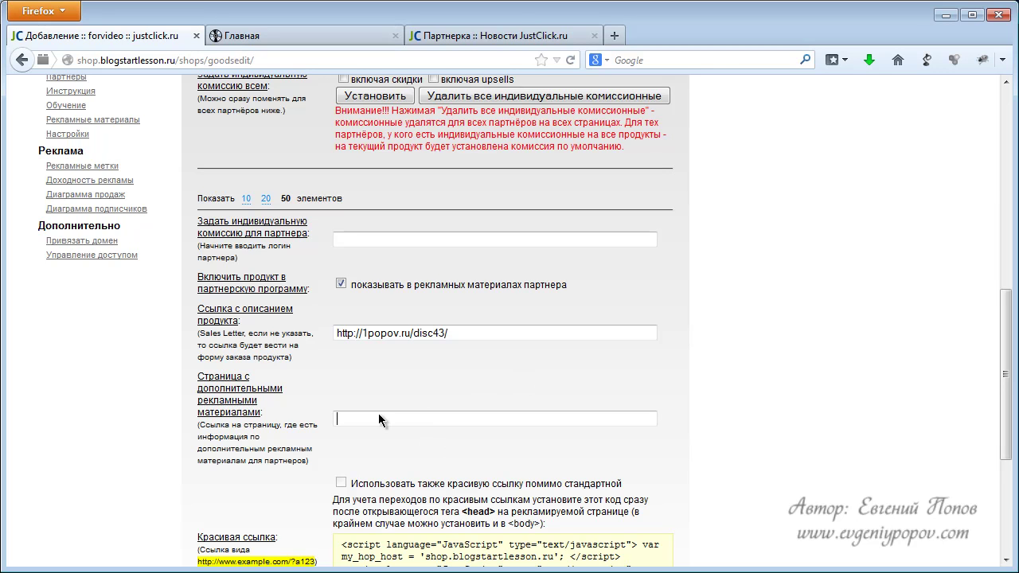
- Examine the custom short link option and its tracking script instructions, including the <head> tag placement
scroll(431, 384, "down", 2)
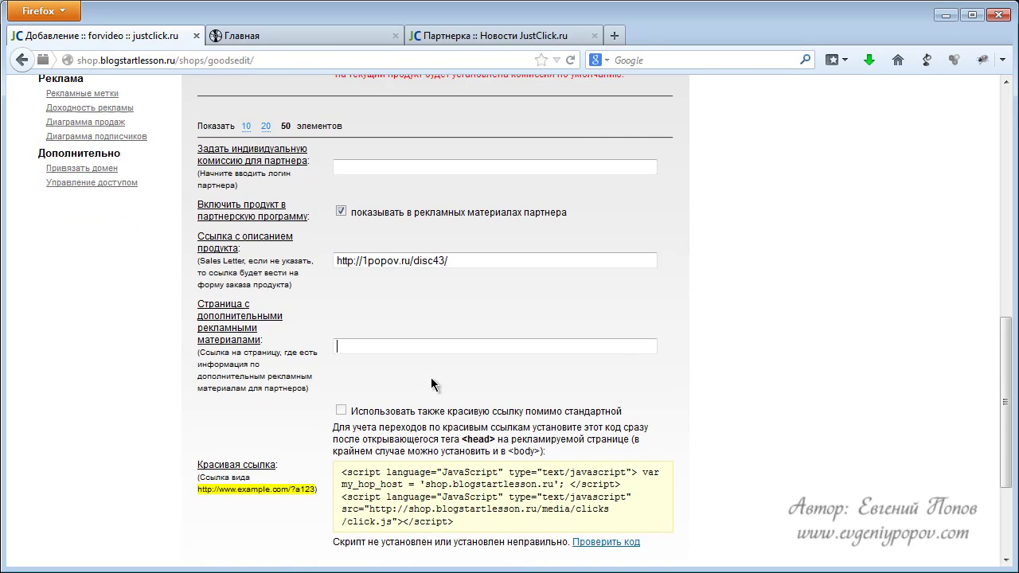
scroll(431, 384, "down", 1)
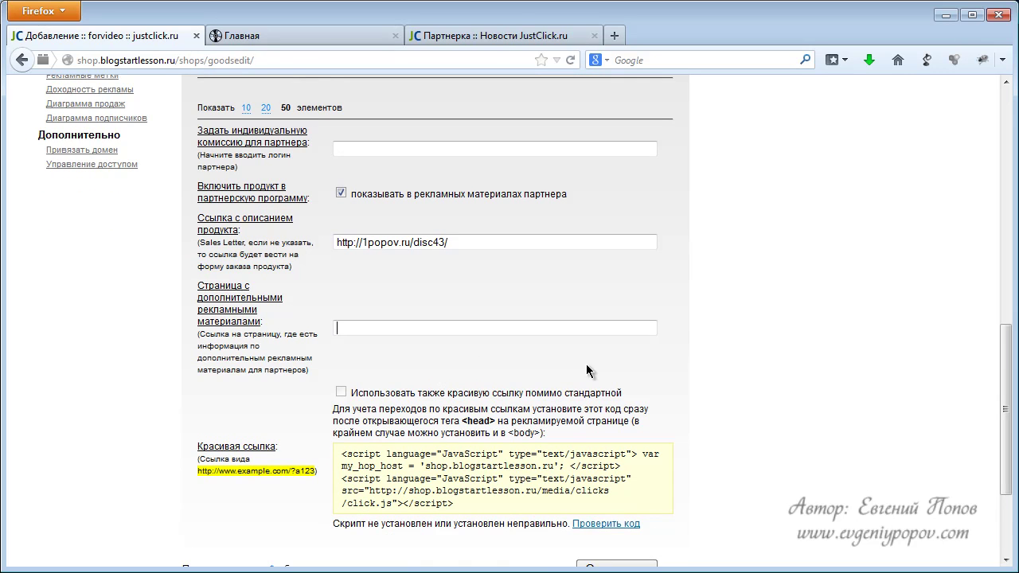
scroll(586, 370, "down", 2)
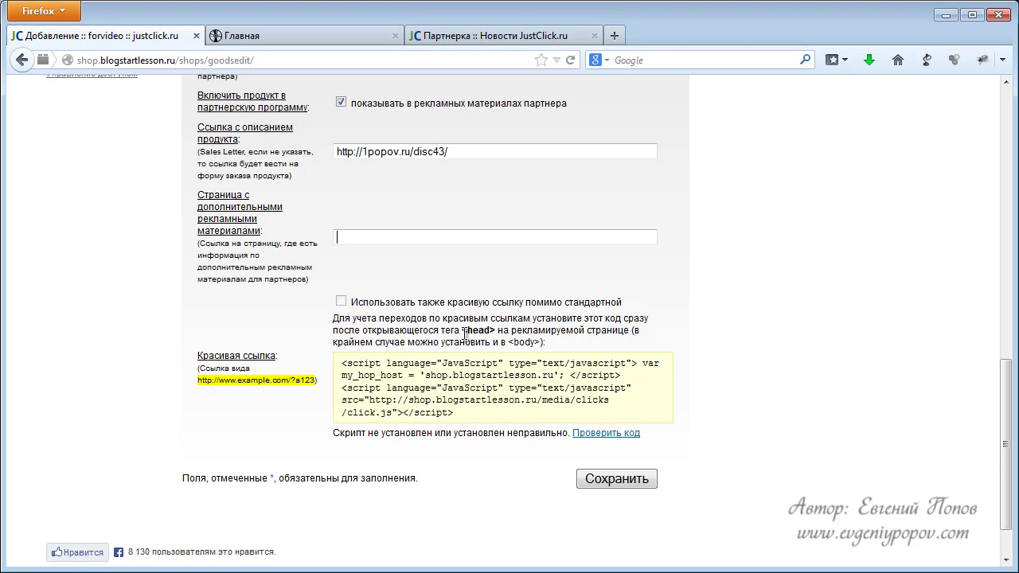
left_click_drag(463, 329, 495, 331)
scroll(692, 394, "up", 12)
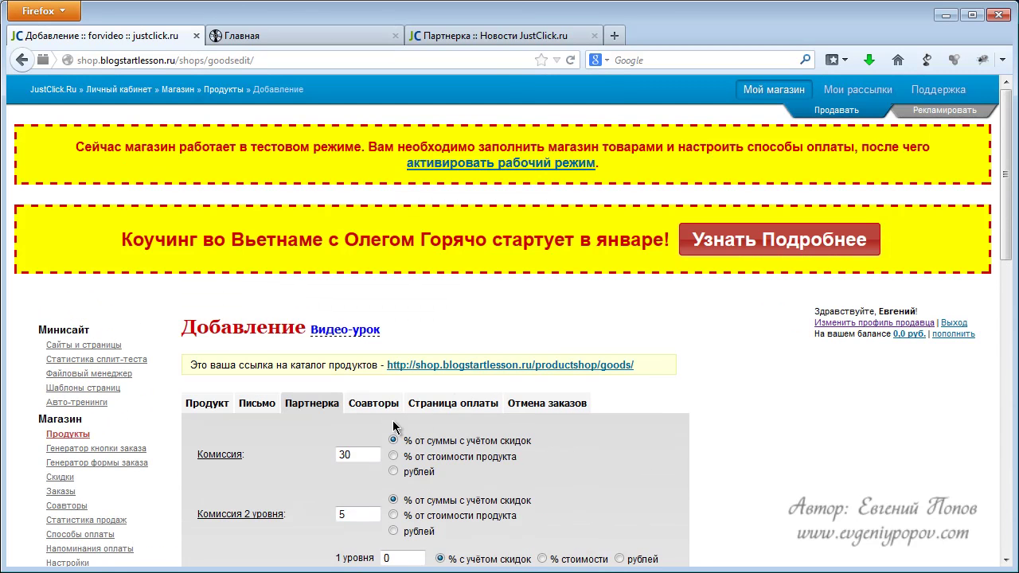
- Examine the product's co-author commission setting and the shop's form for adding a co-author, and return to the product
left_click(374, 404)
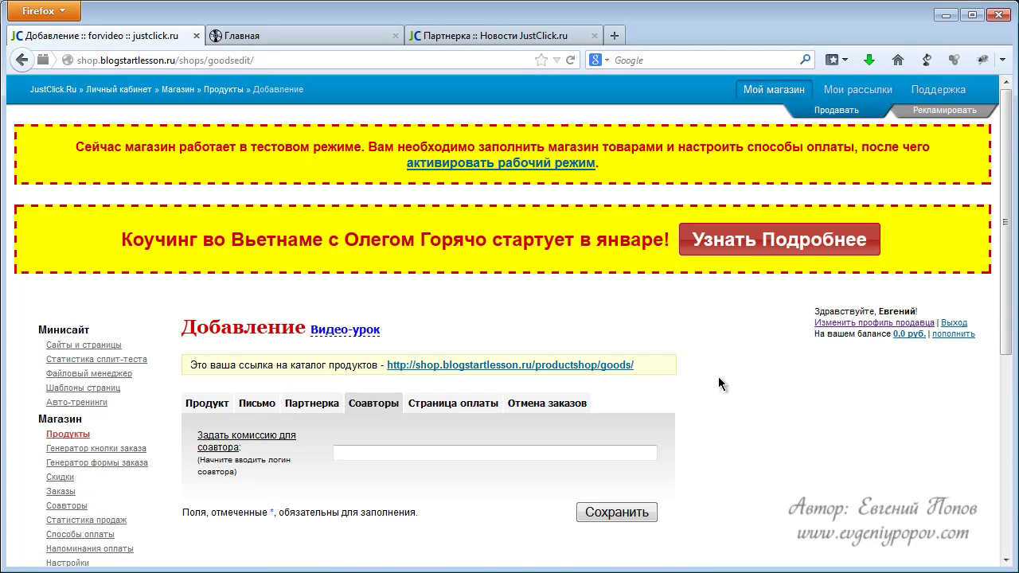
scroll(719, 378, "down", 2)
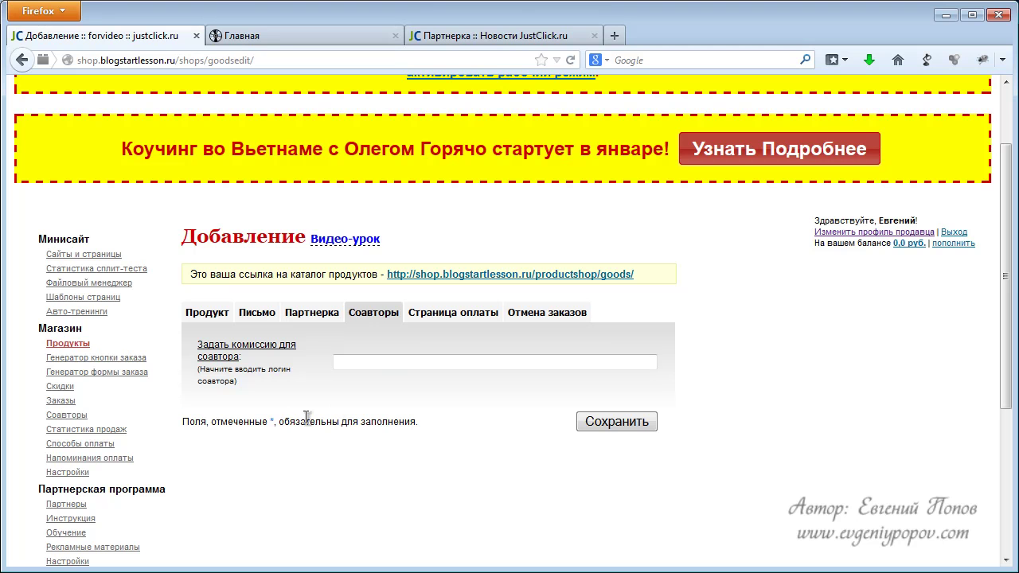
right_click(62, 419)
left_click(160, 422)
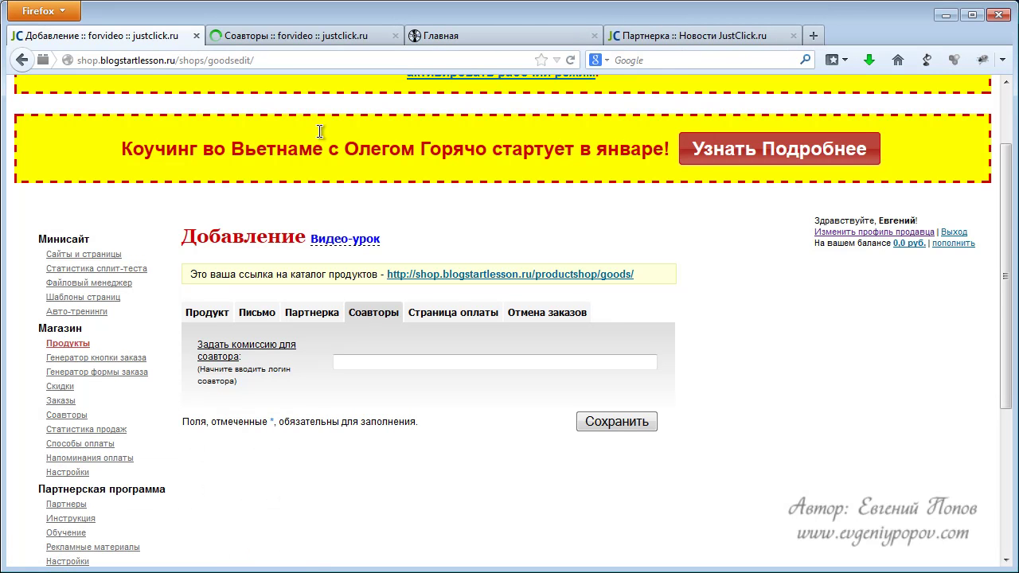
left_click(284, 37)
left_click(259, 415)
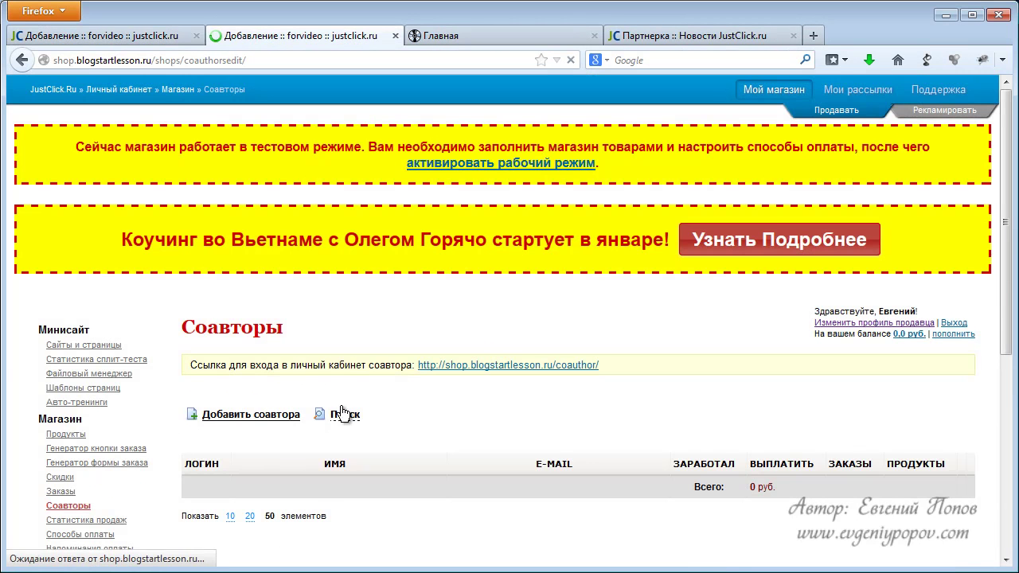
scroll(392, 356, "down", 2)
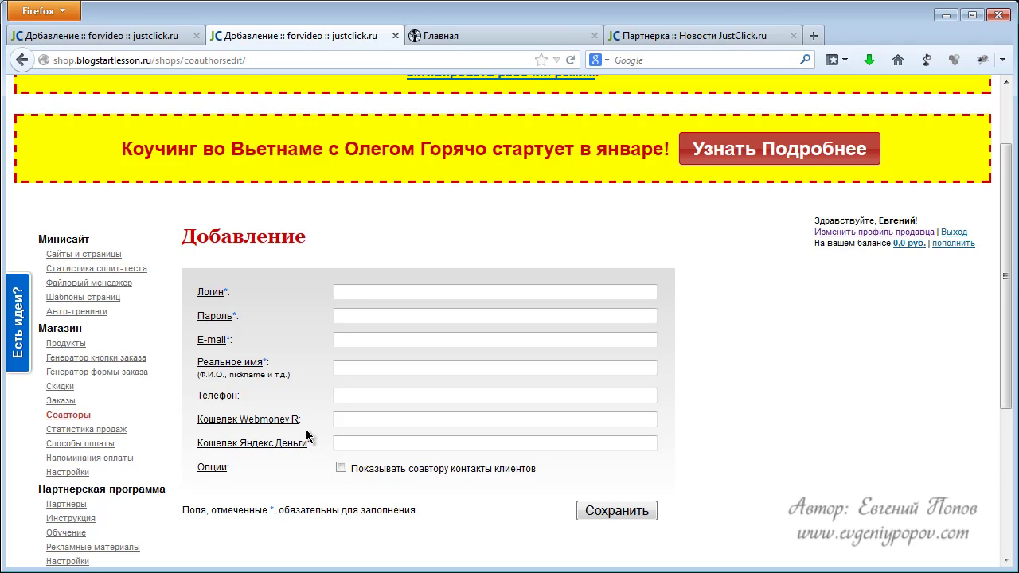
left_click(395, 35)
left_click(359, 365)
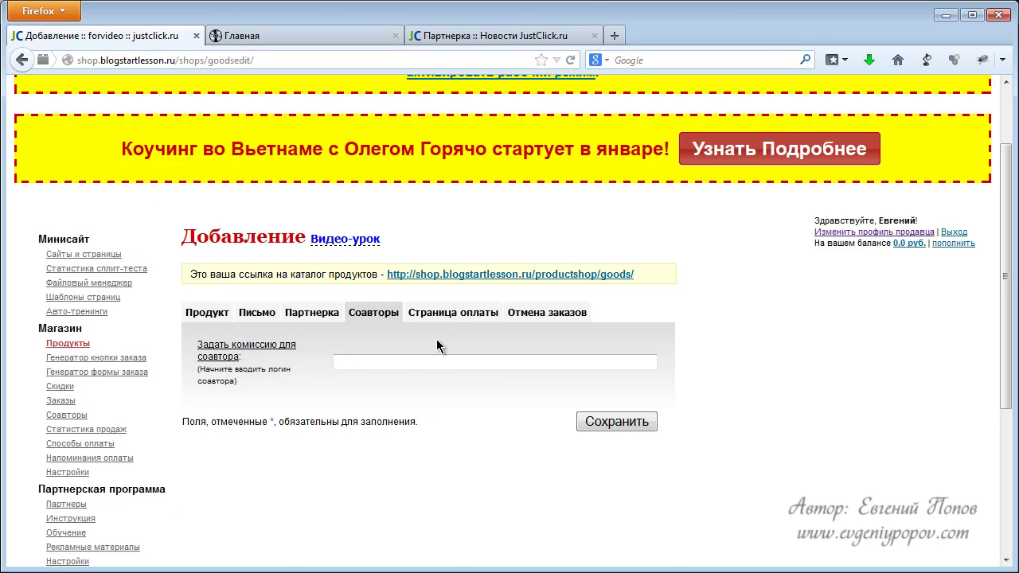
- Open the product's payment page settings and look over the order page template
left_click(452, 319)
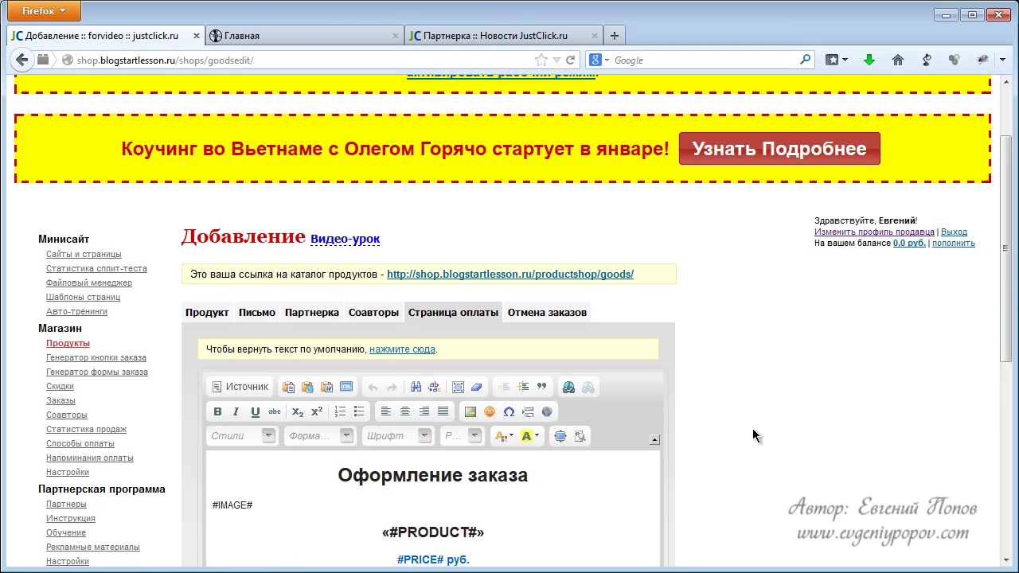
scroll(762, 440, "down", 2)
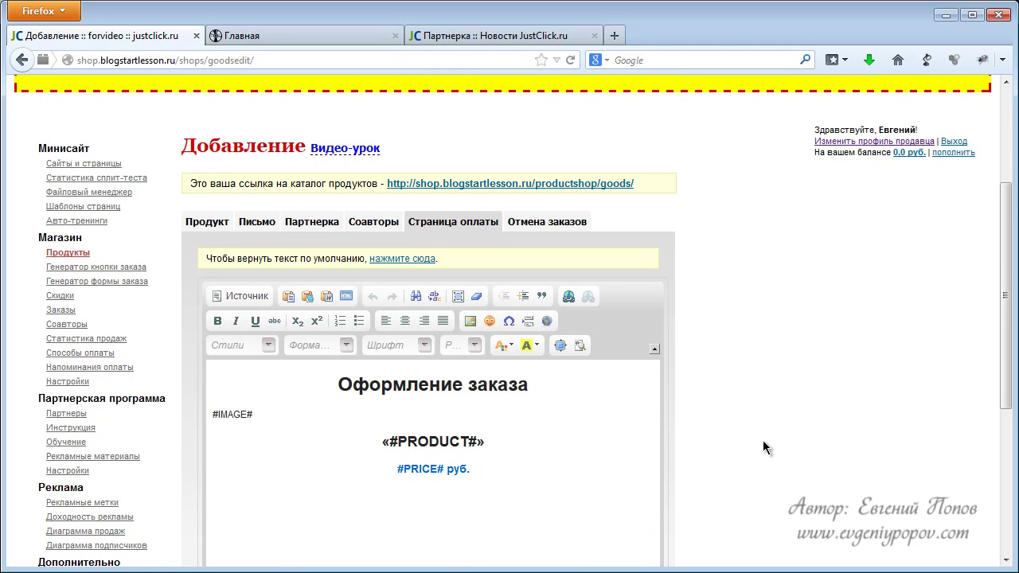
scroll(750, 433, "down", 2)
scroll(690, 403, "down", 2)
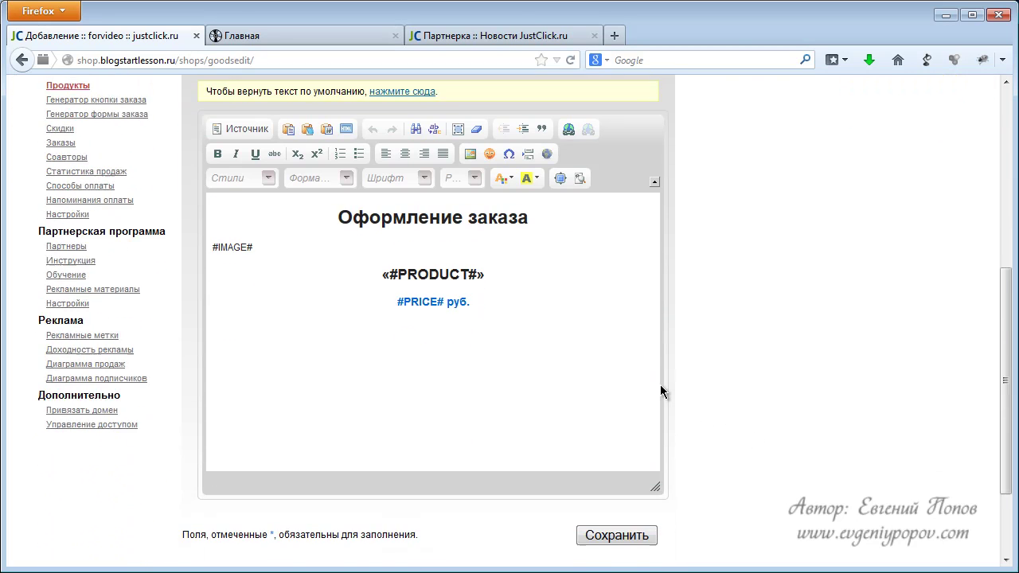
scroll(661, 386, "up", 2)
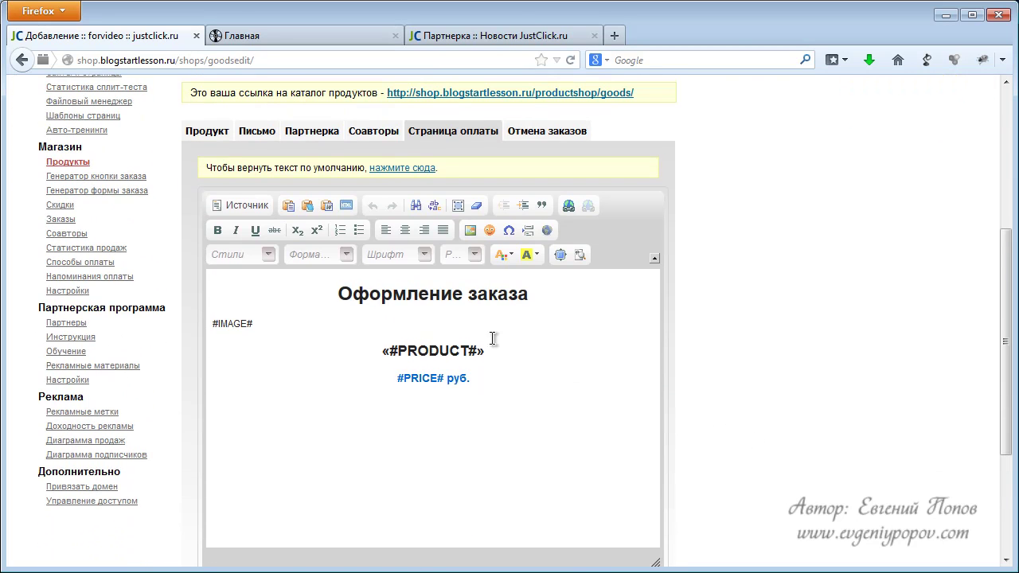
- Examine the template's "Оформление заказа" heading and the #IMAGE#, #PRODUCT# and #PRICE# placeholders
left_click_drag(340, 291, 535, 295)
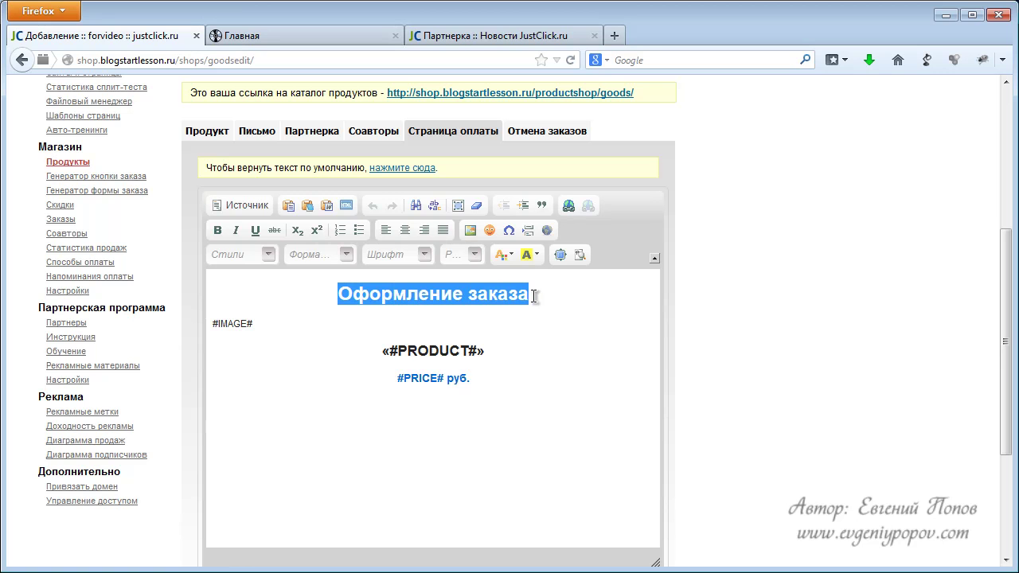
left_click_drag(259, 323, 219, 323)
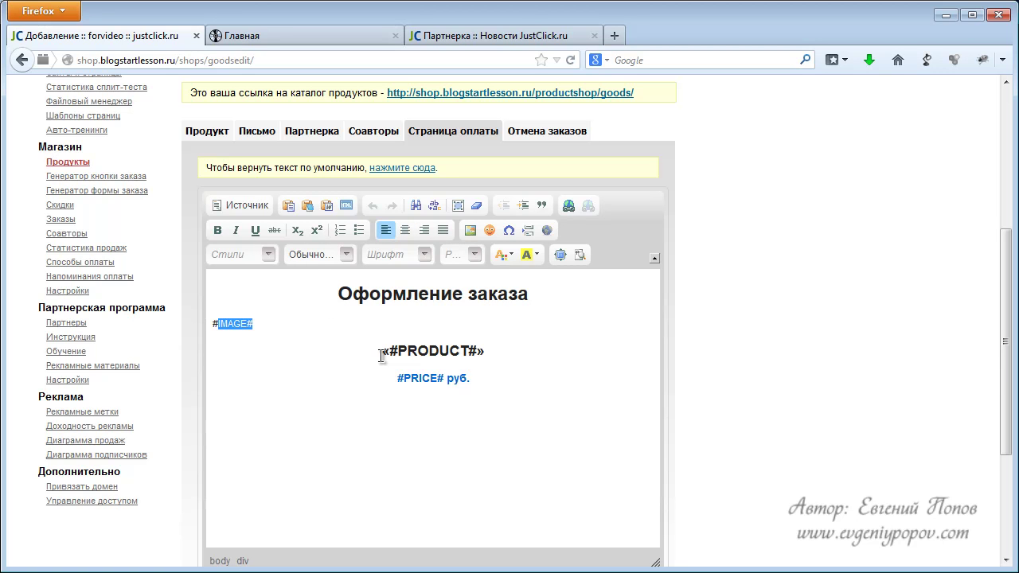
left_click_drag(379, 353, 496, 352)
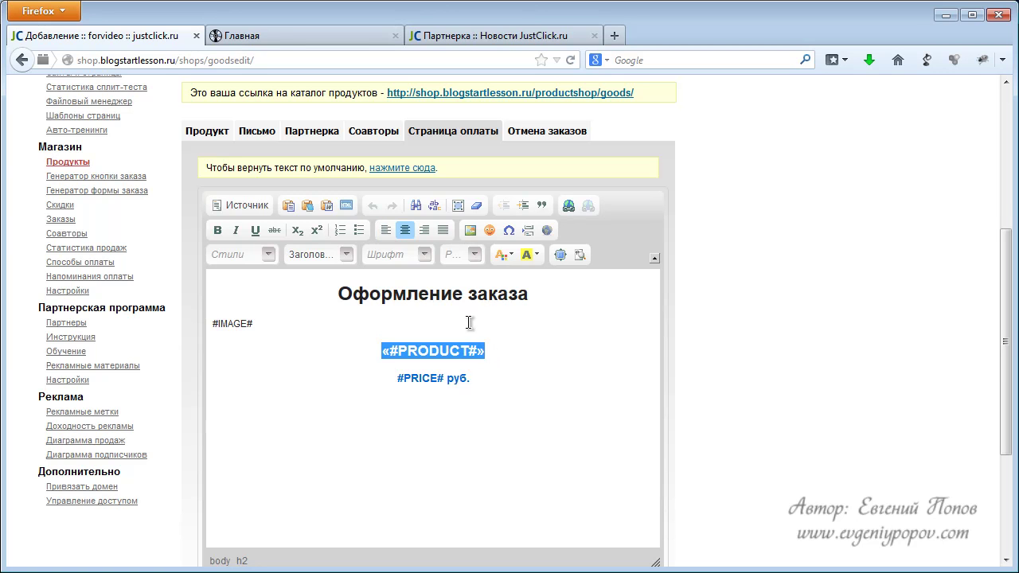
left_click_drag(396, 379, 477, 387)
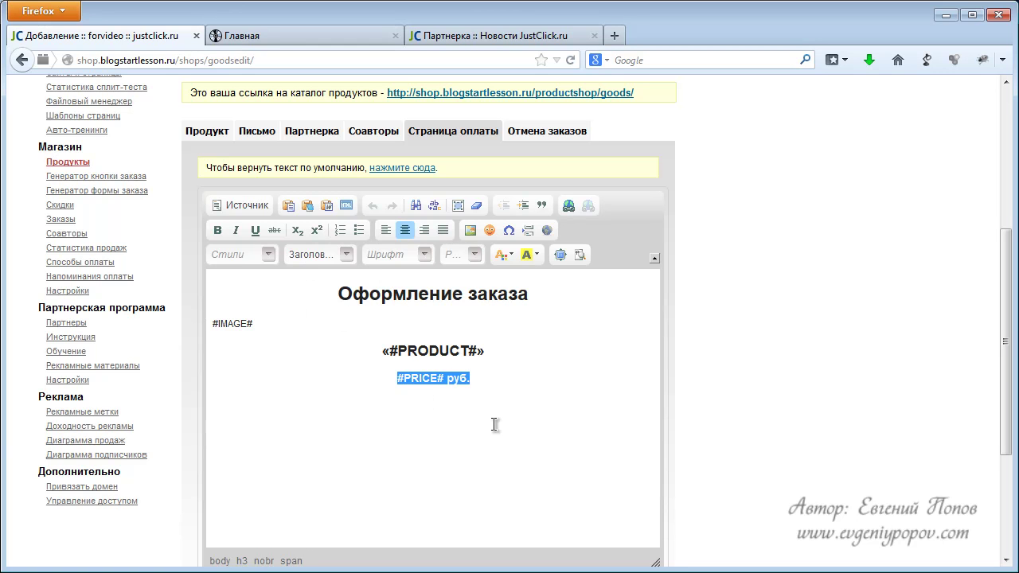
left_click(262, 323)
left_click_drag(262, 323, 214, 323)
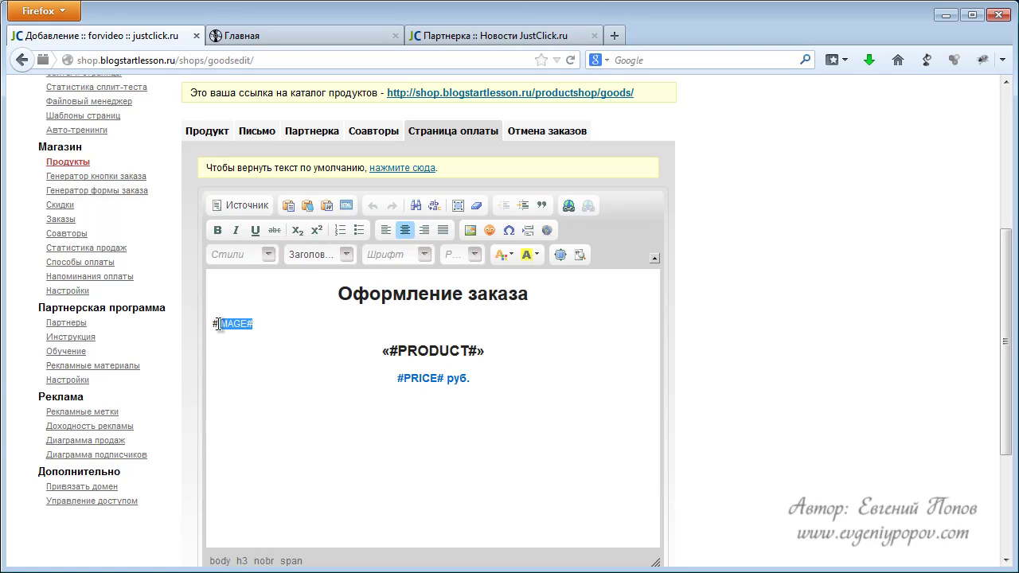
left_click(264, 325)
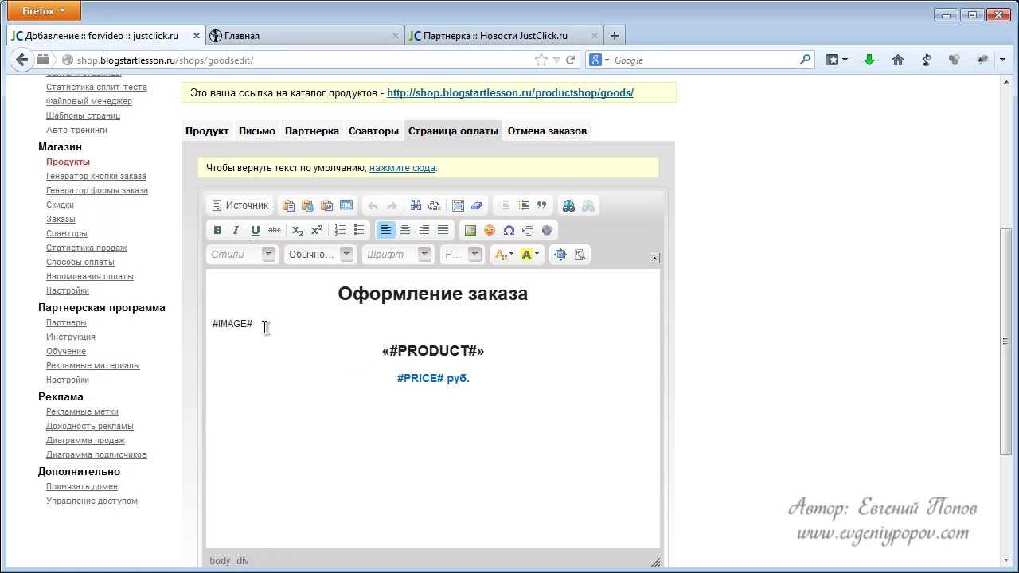
left_click_drag(260, 325, 219, 324)
left_click_drag(389, 351, 405, 380)
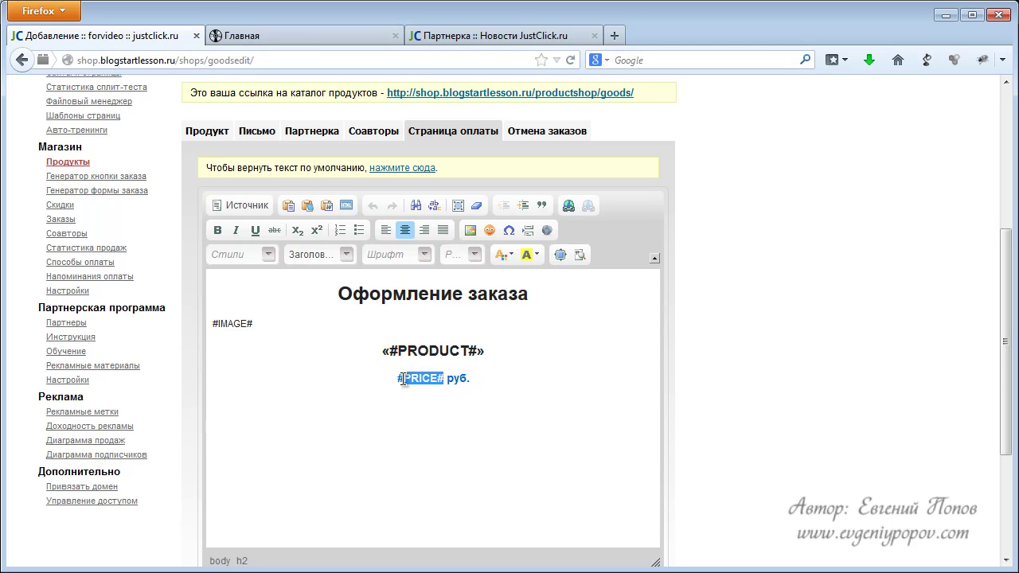
left_click(548, 353)
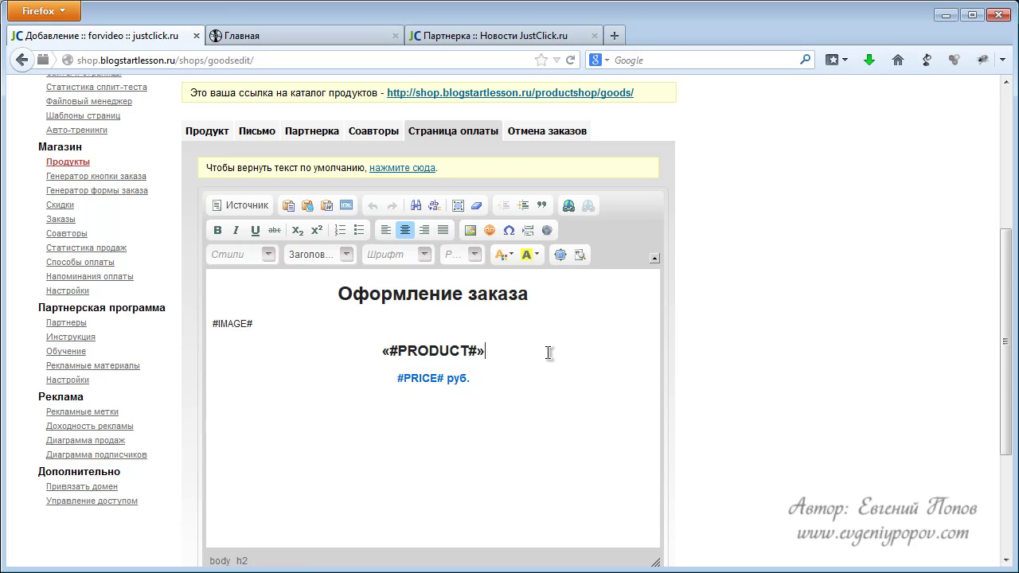
- Add the lines "Внимание акция!" and "Старая цена: 5000 руб." between the #PRODUCT# heading and the #PRICE# line
key("Return")
key("Return")
scroll(549, 352, "down", 4)
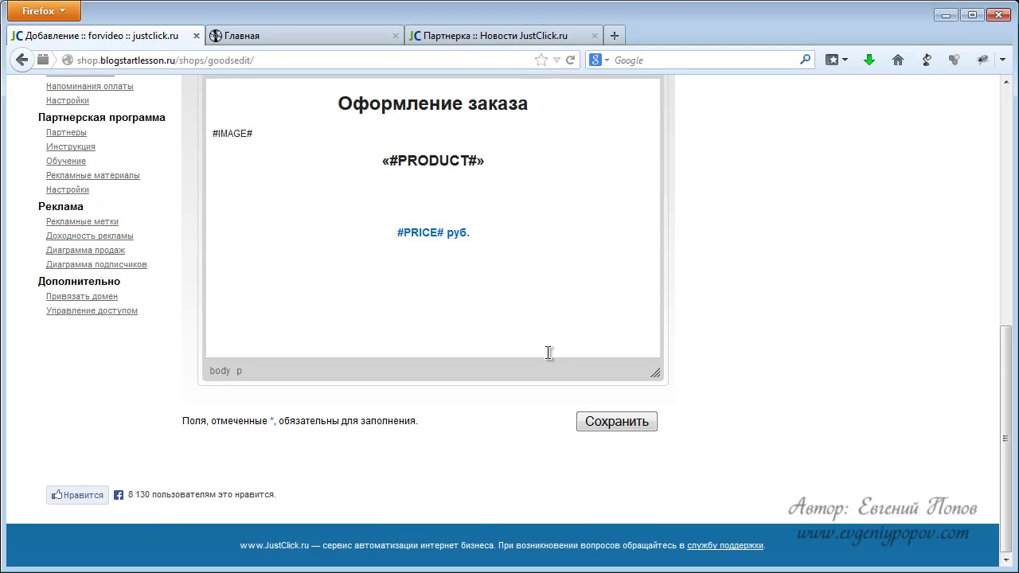
type("Внимание акция")
key("Return")
type("Старая цена: 5000 ру")
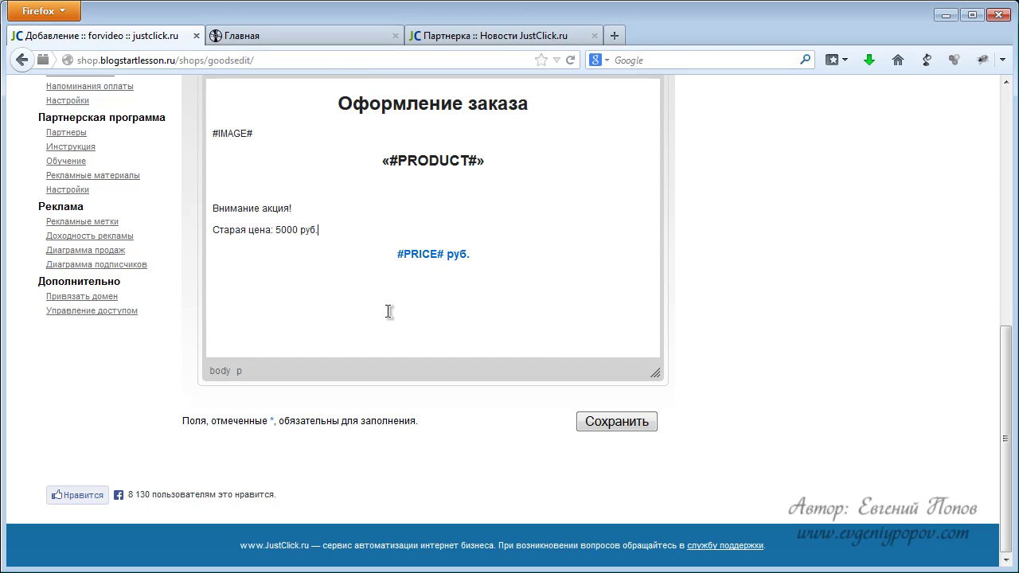
- Format the "Внимание акция!" line as a centred, red top-level heading
left_click(264, 208)
scroll(382, 282, "up", 3)
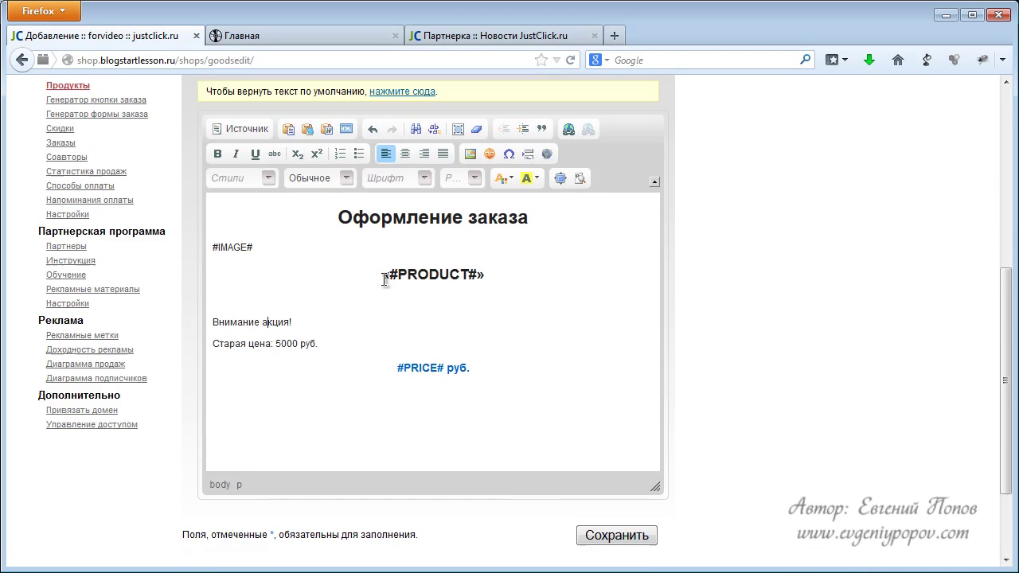
scroll(385, 278, "down", 1)
left_click(335, 154)
left_click(334, 154)
left_click(335, 155)
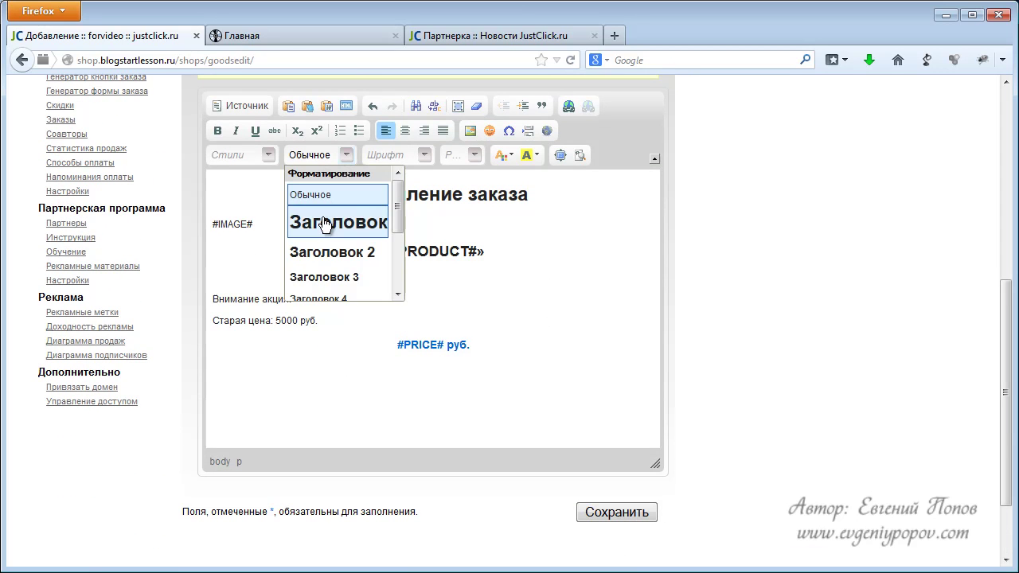
left_click(323, 225)
left_click_drag(378, 309, 209, 307)
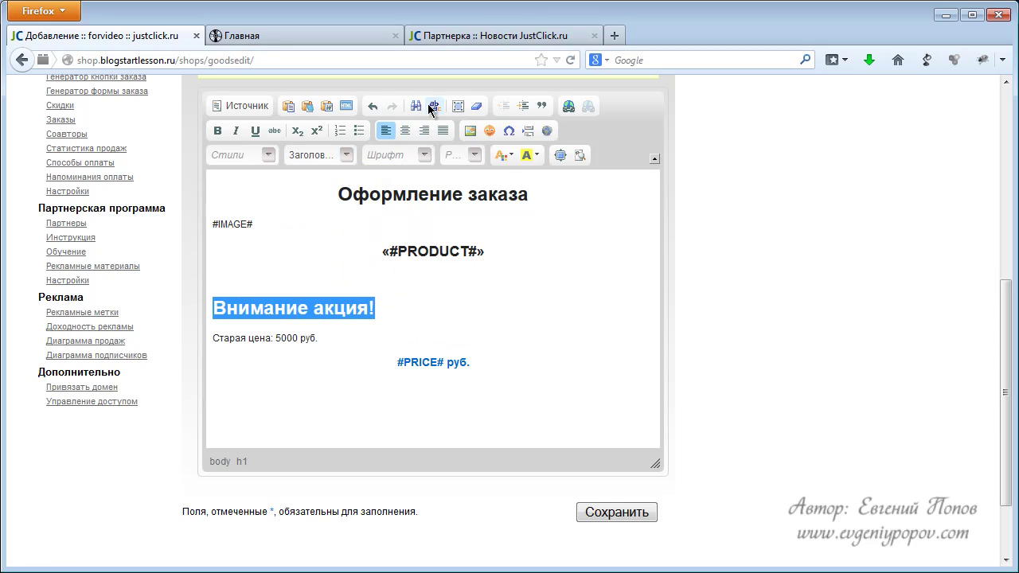
left_click(405, 130)
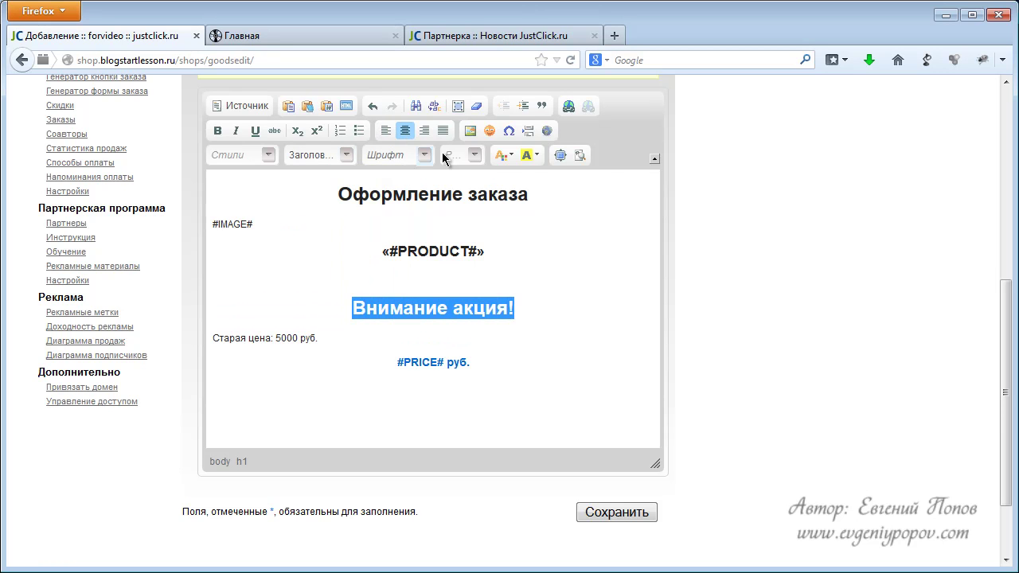
left_click(509, 155)
left_click(502, 215)
- Format the "Старая цена: 5000 руб." line as a centred, red top-level heading
left_click_drag(337, 333, 208, 338)
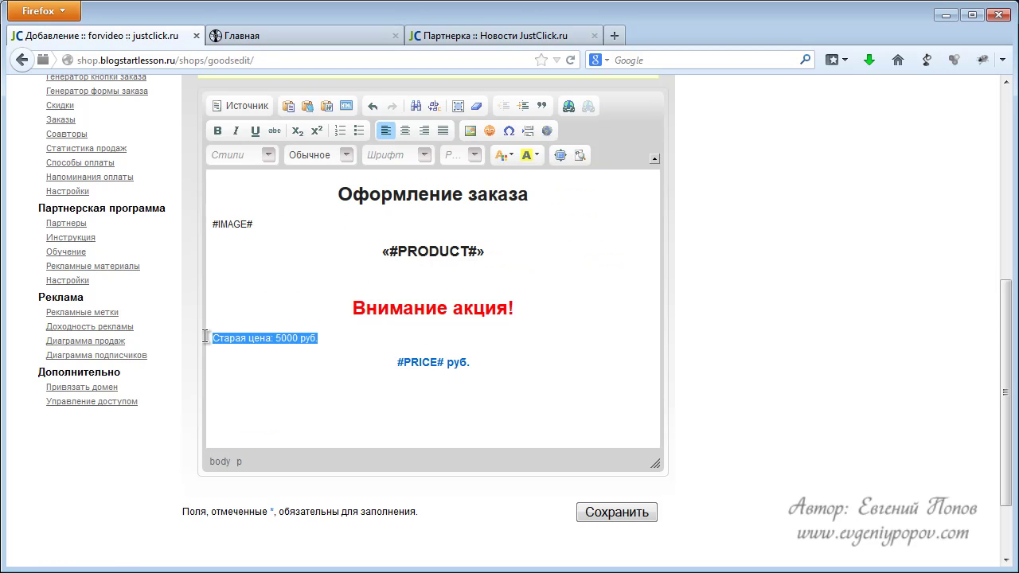
left_click(408, 131)
left_click(346, 155)
left_click(334, 221)
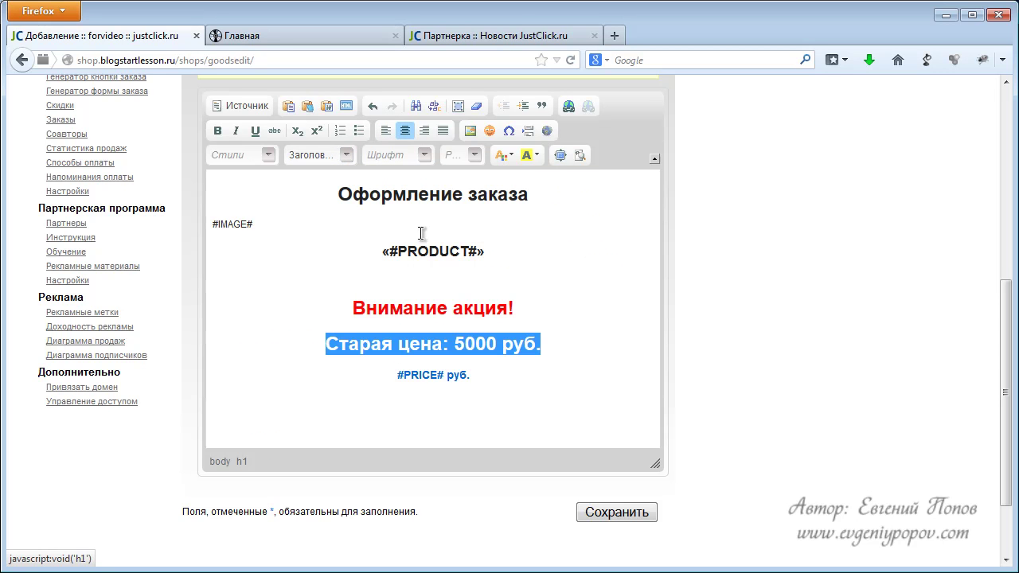
left_click(505, 156)
left_click(505, 219)
- Strike through "5000 руб." in the old price line
left_click(475, 344)
left_click_drag(454, 344, 543, 344)
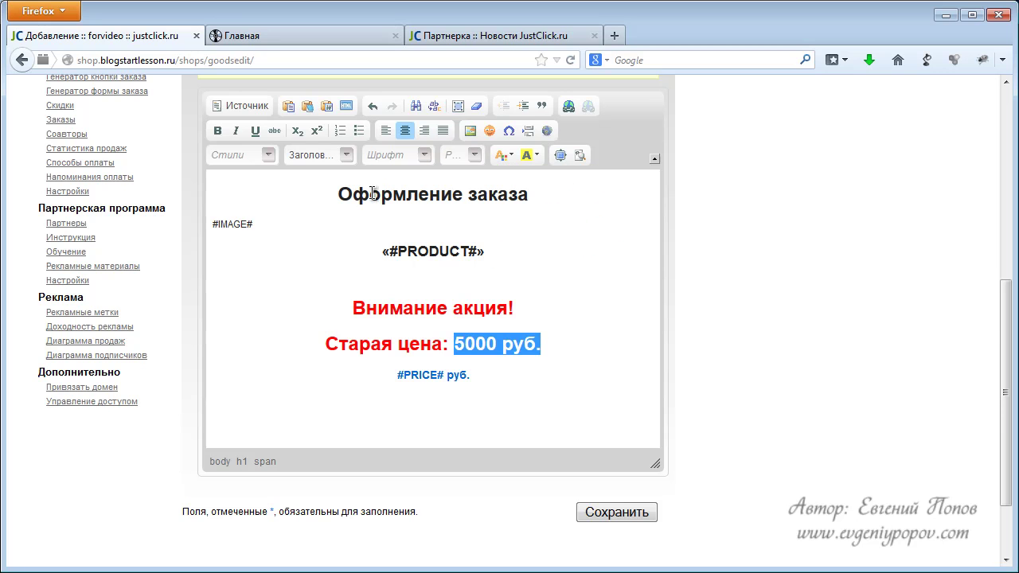
left_click(273, 132)
- Insert "Новая цена:" before the #PRICE# placeholder and look over the payment page text
left_click(350, 379)
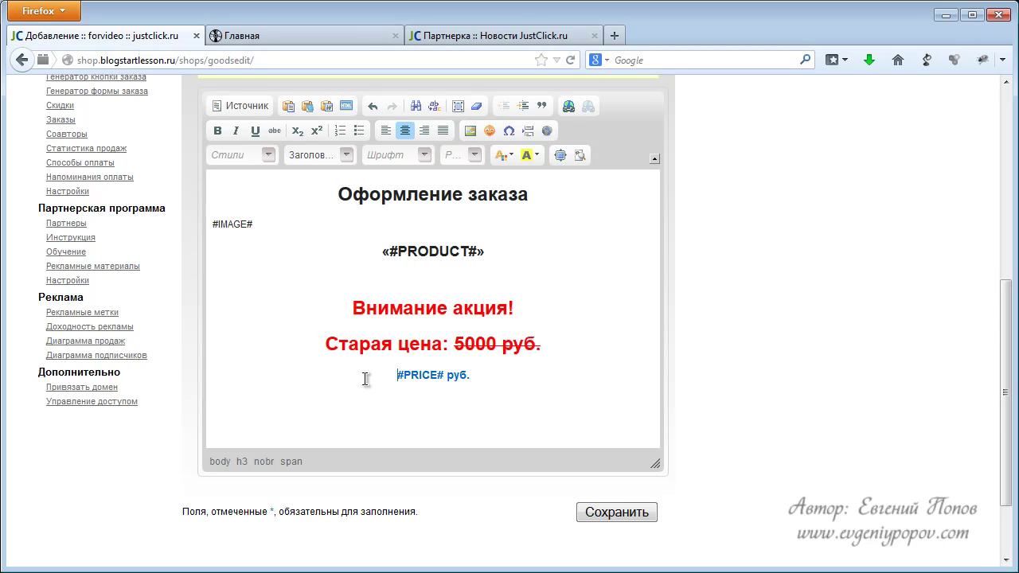
type("Новая цена:")
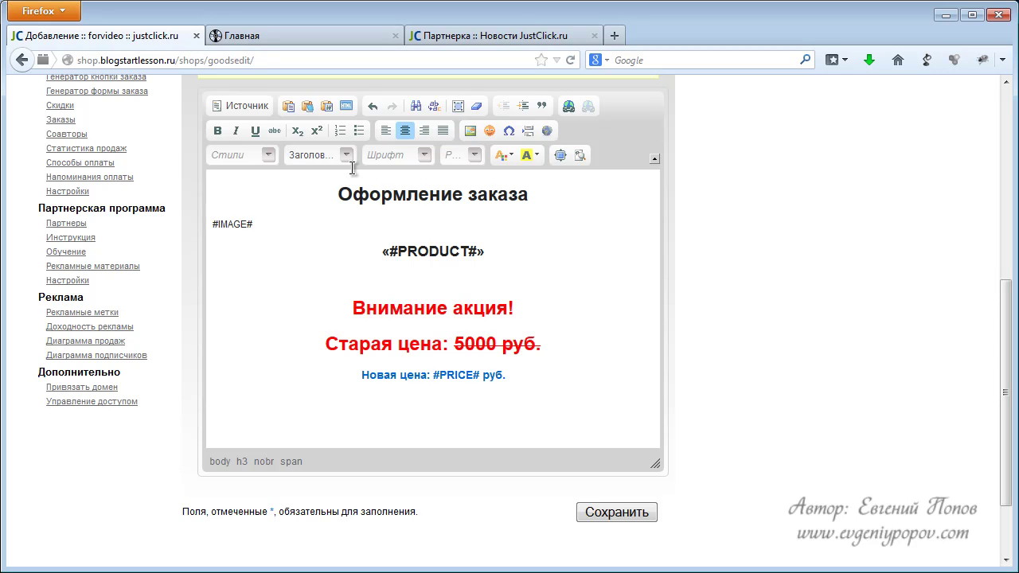
scroll(596, 255, "up", 1)
scroll(596, 255, "up", 2)
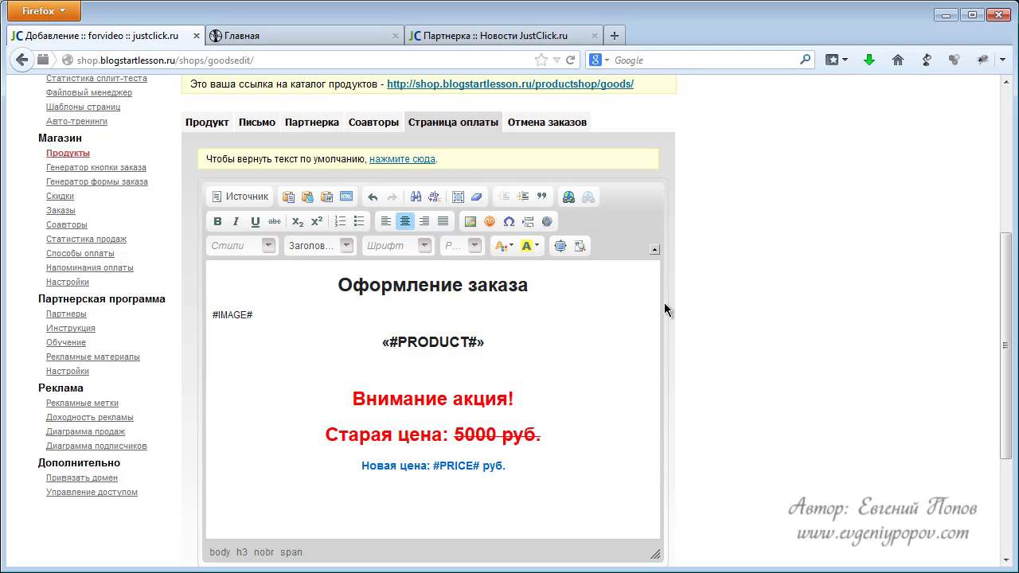
scroll(667, 383, "down", 4)
scroll(653, 350, "up", 4)
- Try automatic order cancellation with a period of 3 after the order is formed, and restore the option without automatic cancellation
left_click(545, 134)
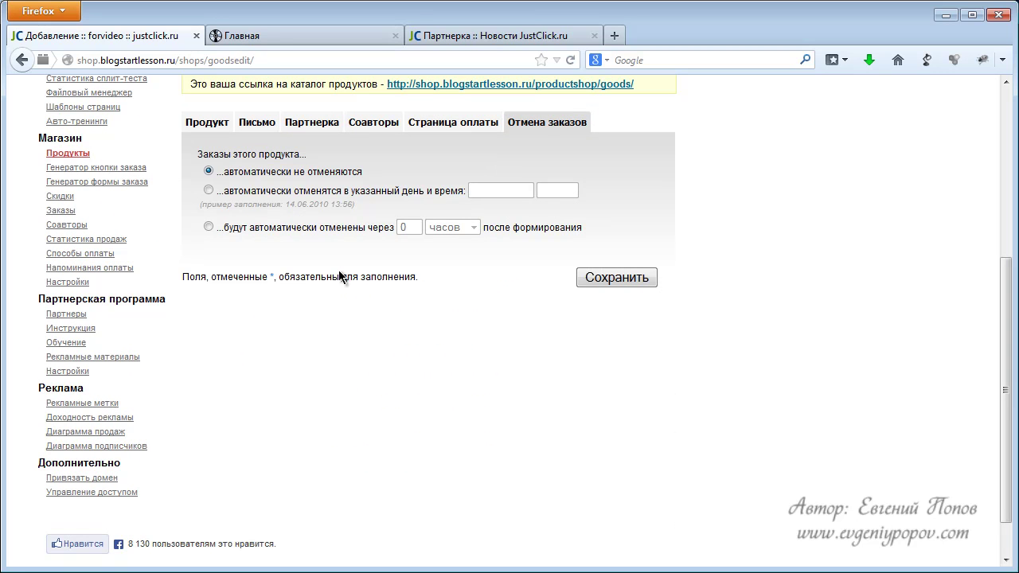
left_click(331, 228)
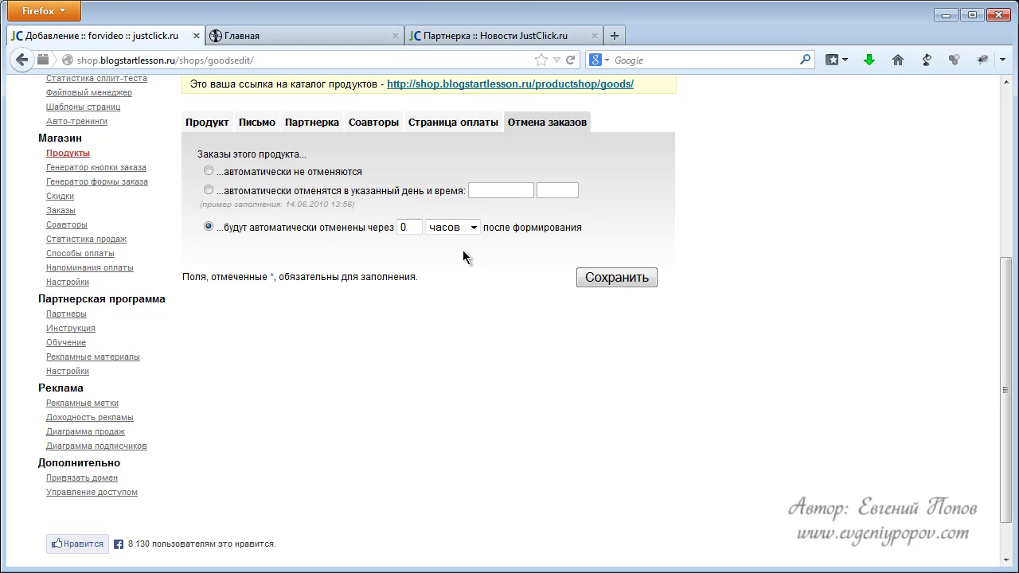
left_click_drag(423, 227, 371, 226)
type("3")
left_click(452, 227)
left_click(442, 268)
left_click(209, 172)
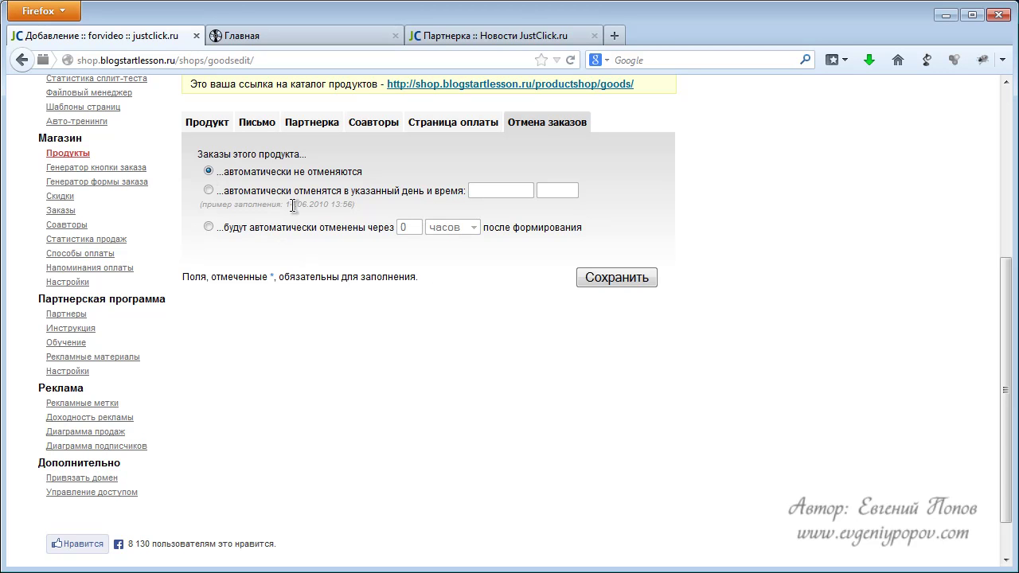
- Save the new product with all its settings
scroll(556, 280, "up", 1)
scroll(555, 280, "up", 2)
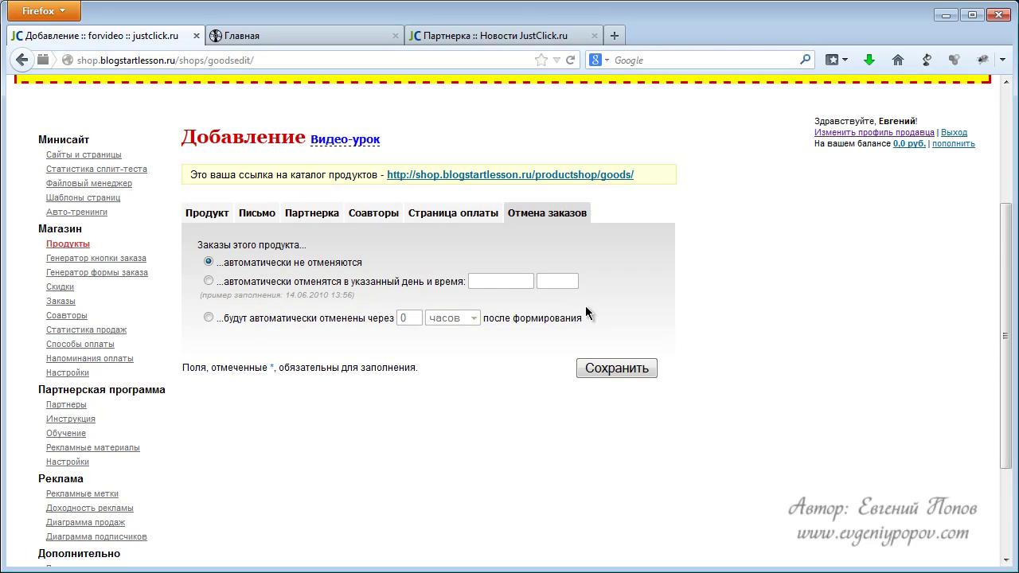
left_click(619, 372)
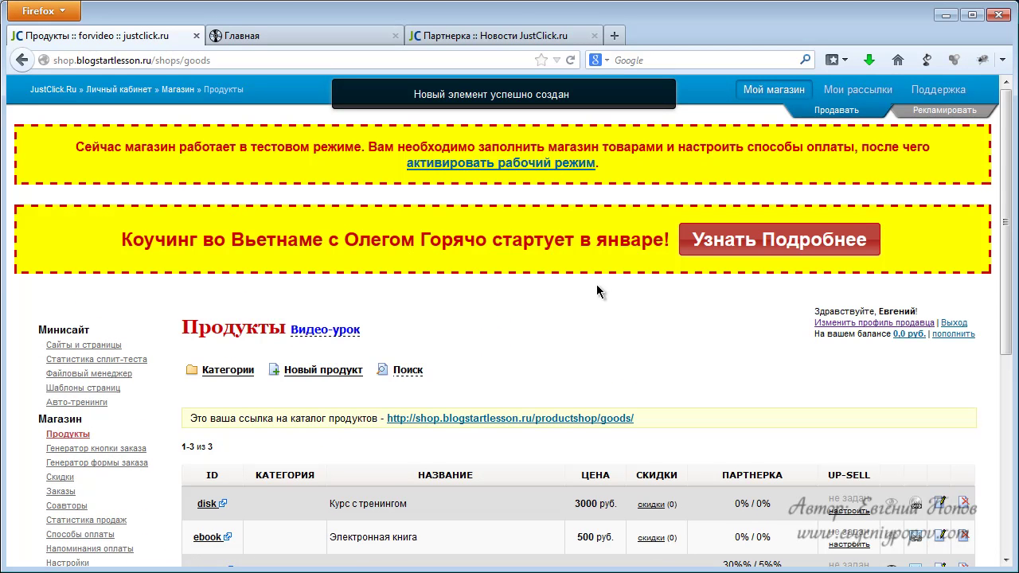
- Open the order page of the product with ID magnit and examine its image, promotion text, price and order form
scroll(596, 285, "down", 2)
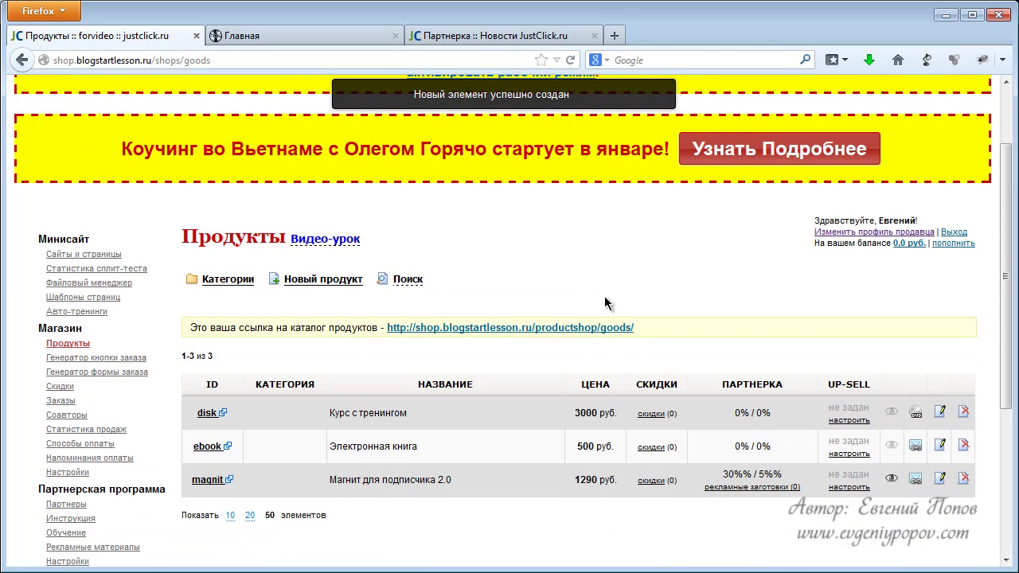
left_click(229, 480)
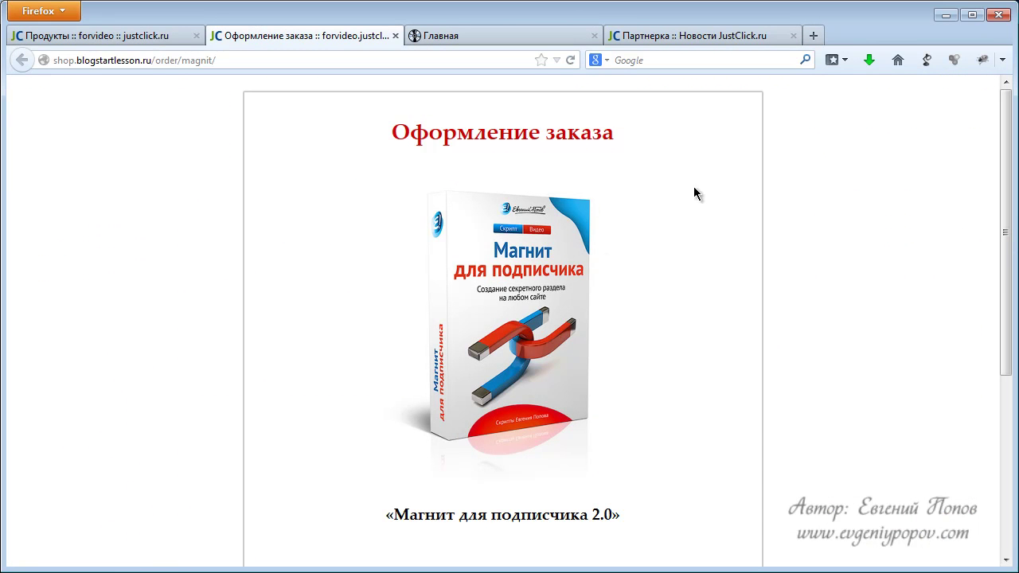
scroll(793, 204, "down", 5)
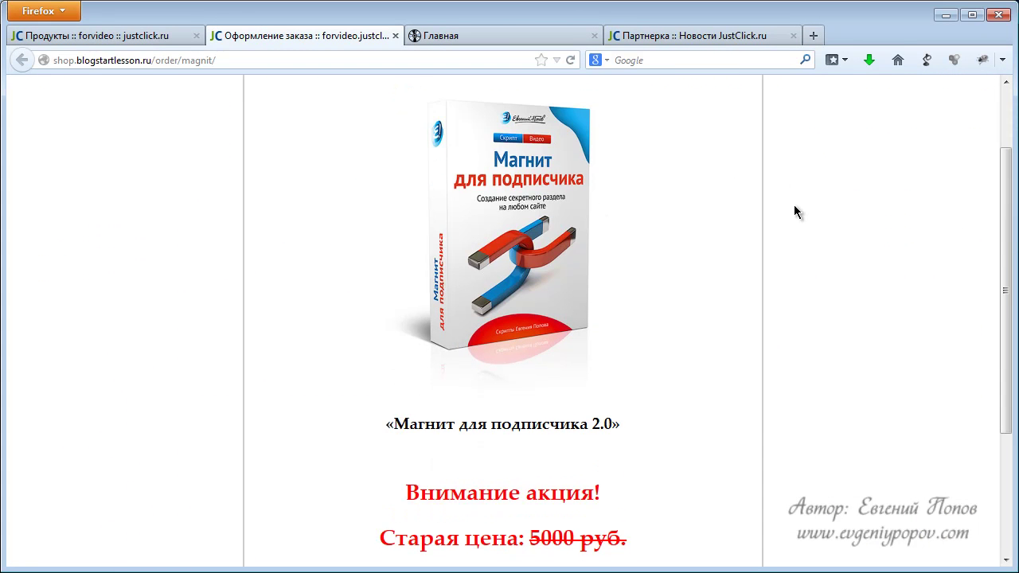
scroll(723, 226, "down", 2)
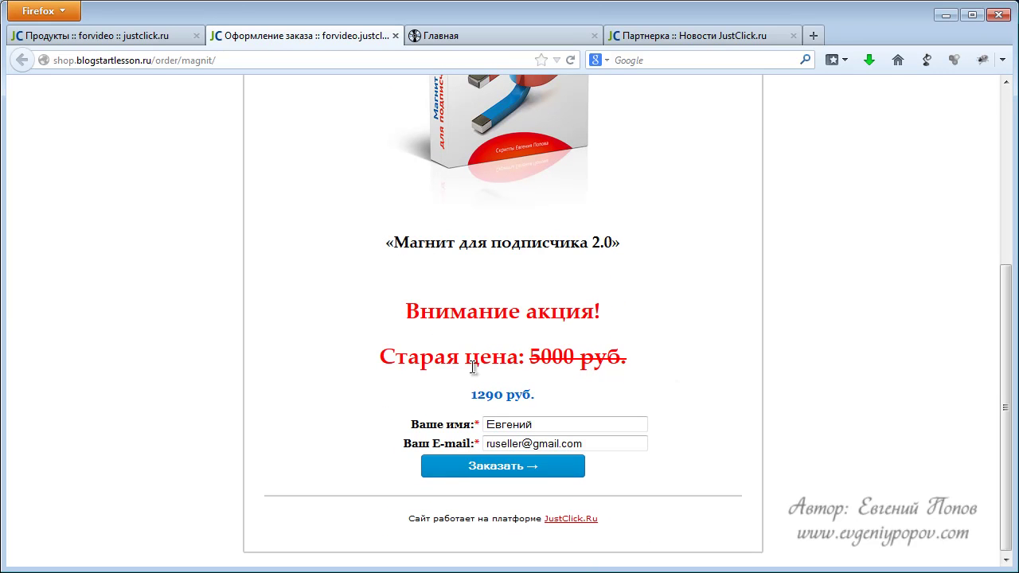
double_click(483, 396)
left_click(589, 407)
scroll(717, 379, "up", 3)
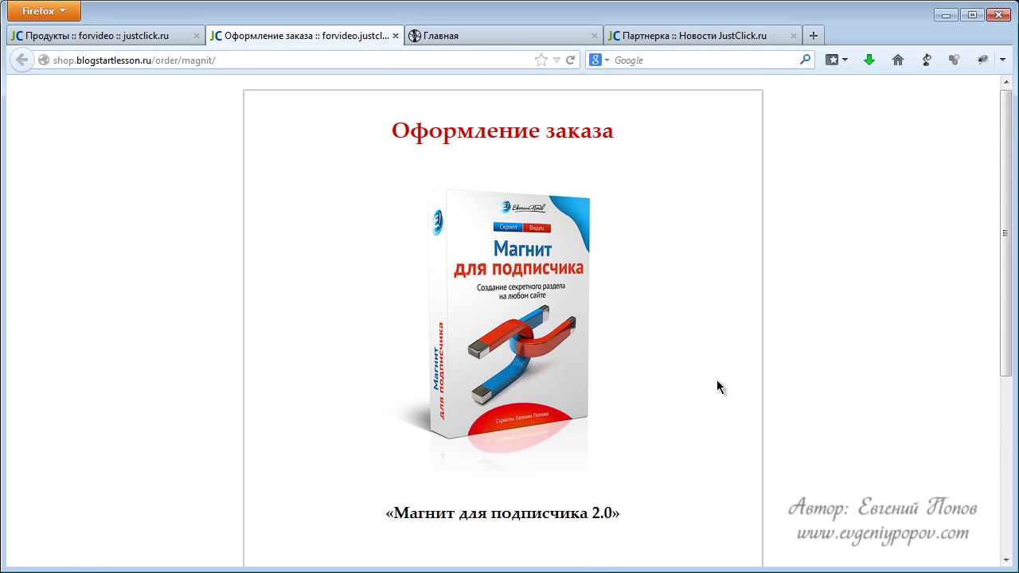
- Return to the shop's product list and start a new product of the physical type (Физический)
left_click(120, 37)
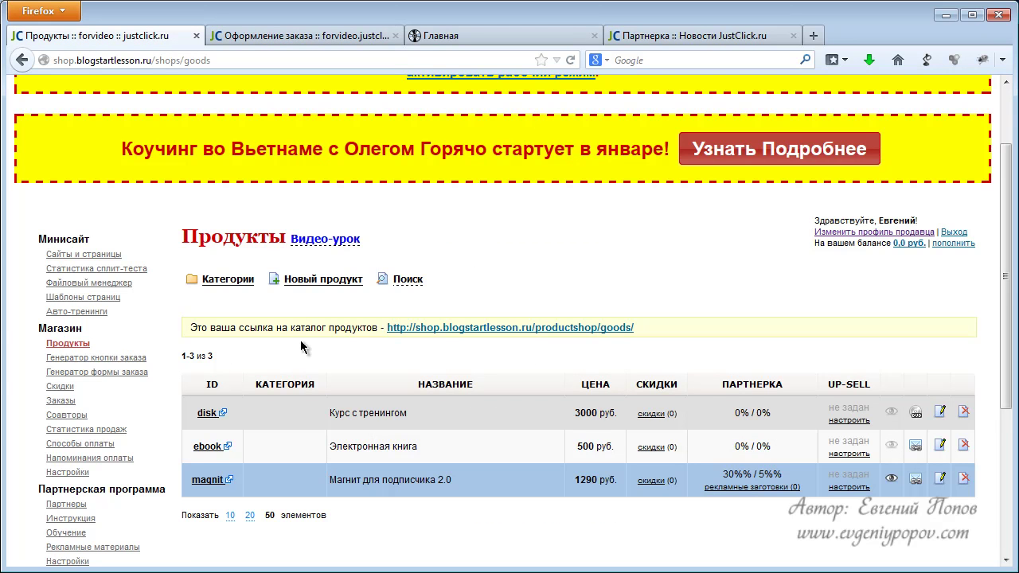
left_click(307, 285)
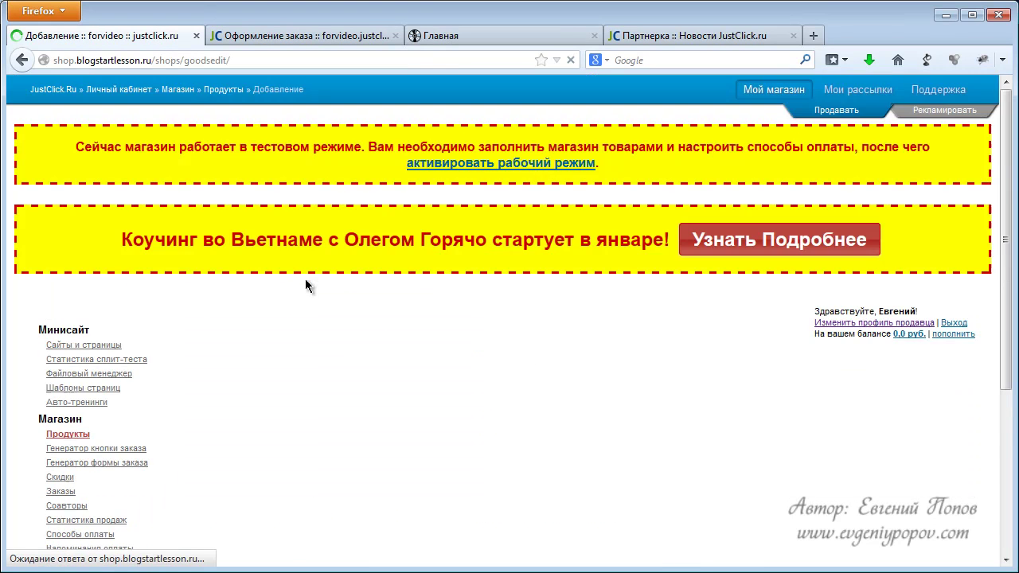
scroll(428, 342, "down", 4)
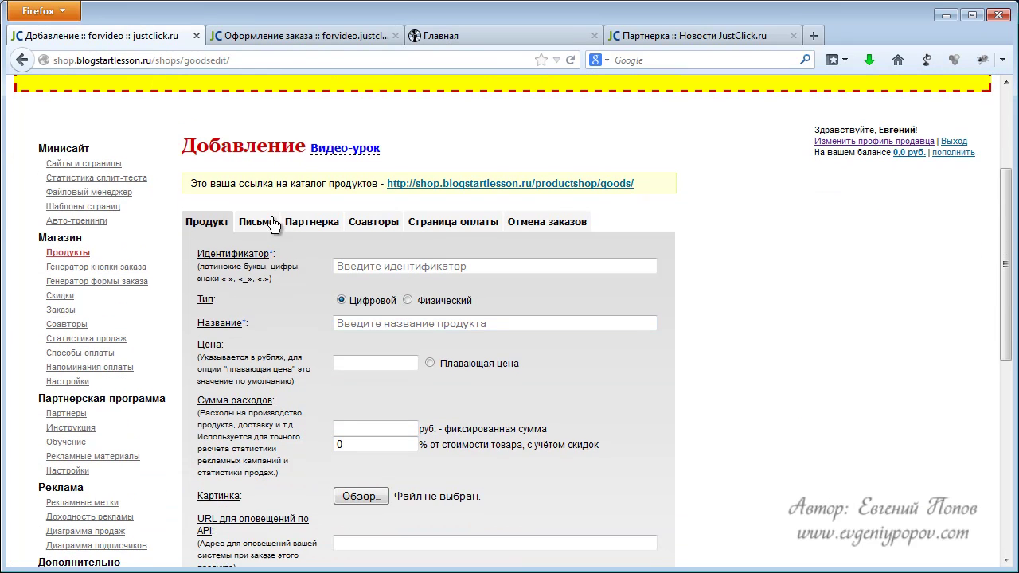
left_click(407, 300)
left_click(341, 266)
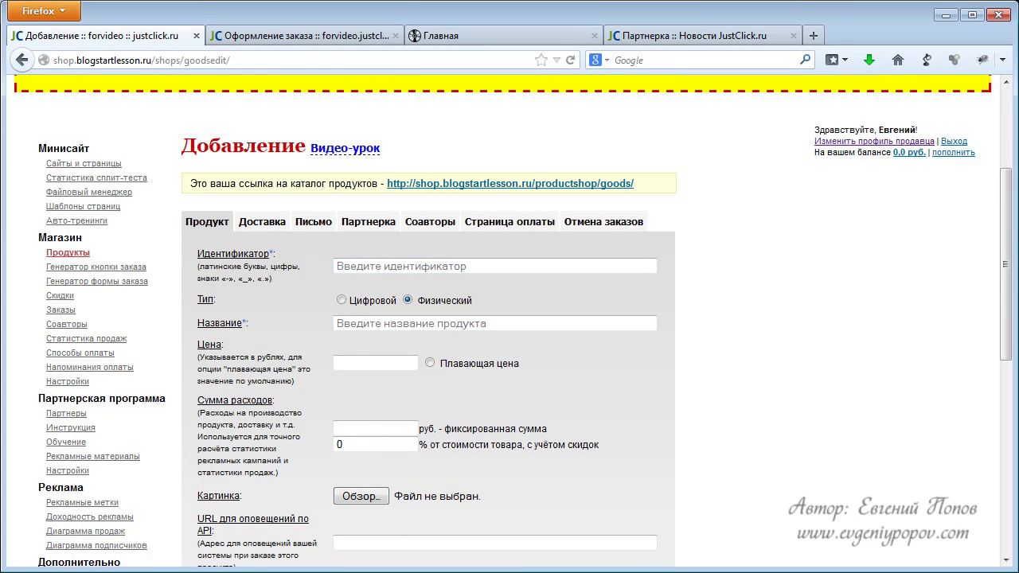
- Name the product "Все Технические Моменты Онлайн Бизнеса в Видеоформате" and give it the identifier allmoments
left_click(496, 323)
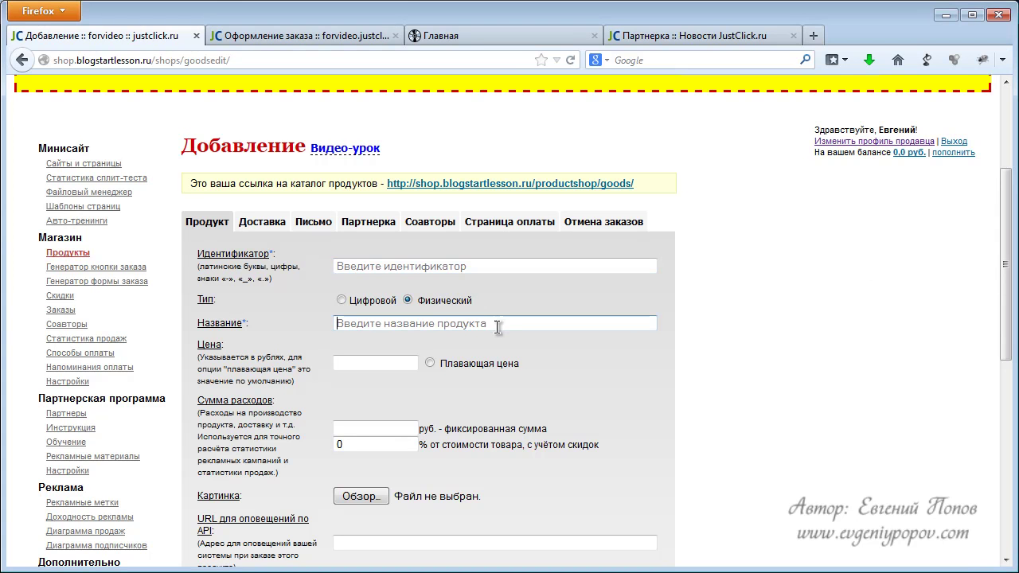
type("Все Технические Моменты Онлайн Бизнеса в Видеоформате")
left_click(419, 266)
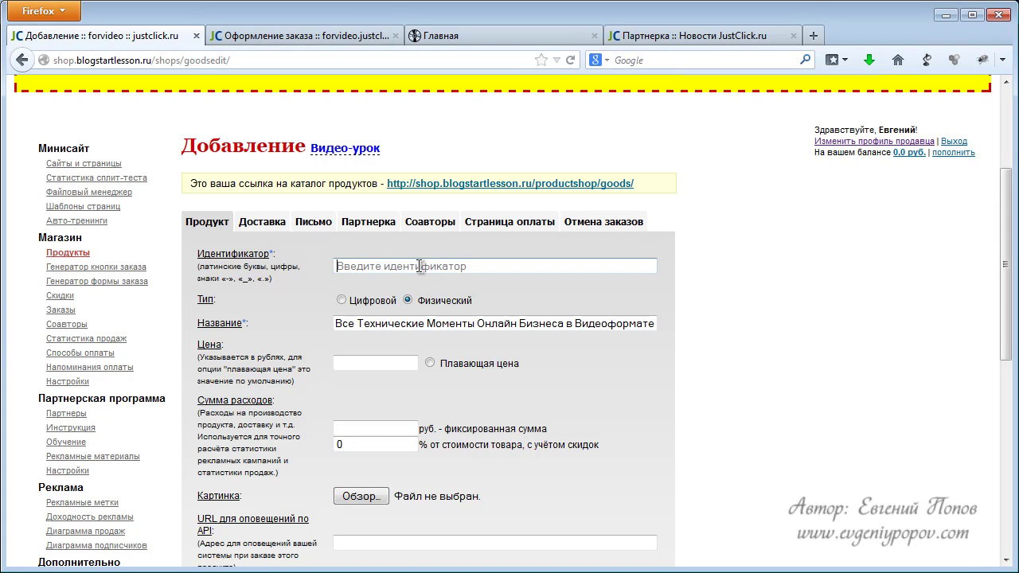
type("allmoments")
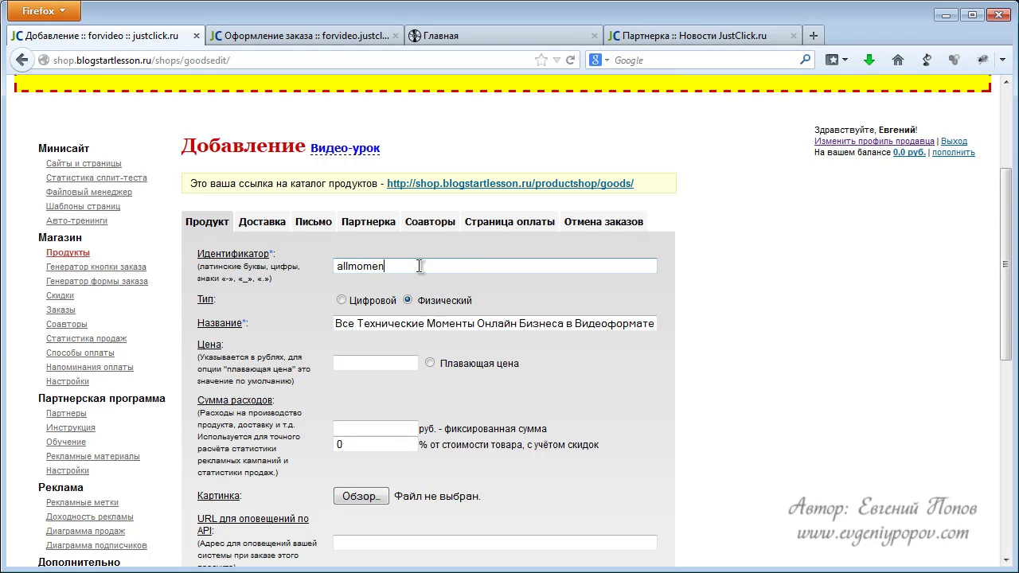
- Set the product's price to 2990 and its fixed expense amount to 300 руб
left_click(391, 363)
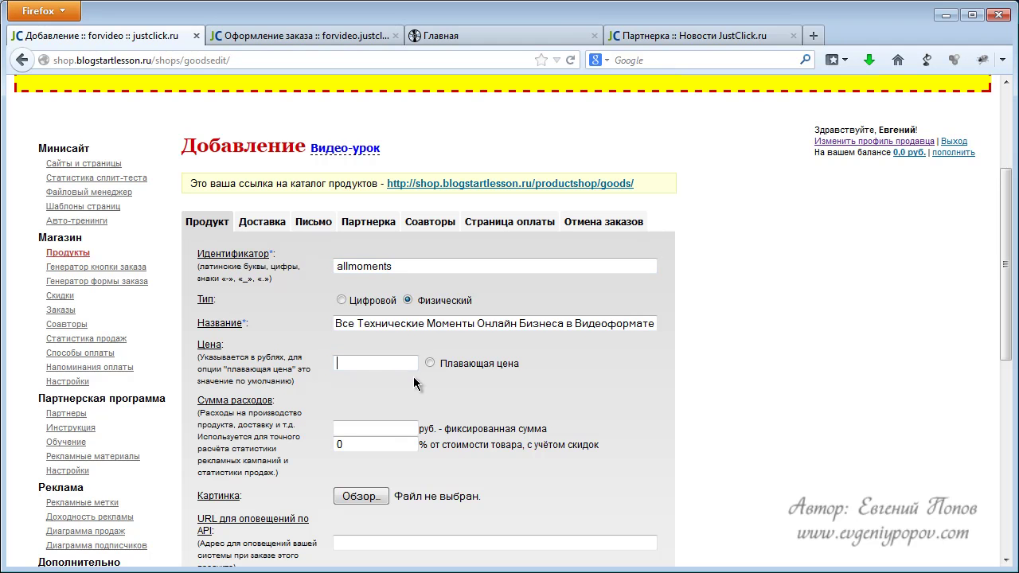
type("2990")
scroll(440, 411, "down", 2)
left_click(377, 342)
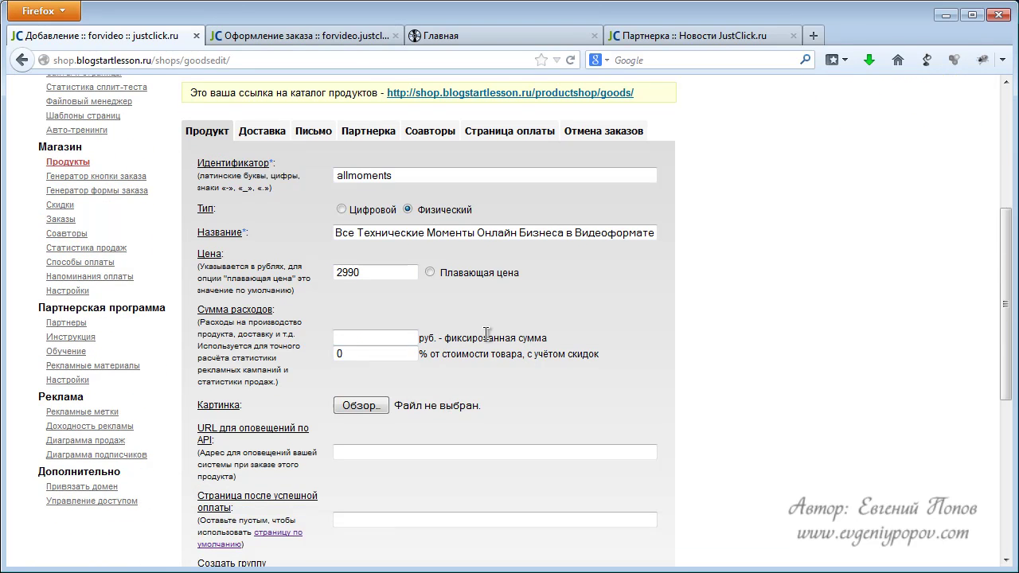
type("300")
- Attach JPG_550_1.jpg as the product picture and enable the creation of a subscriber group for its buyers
left_click(361, 407)
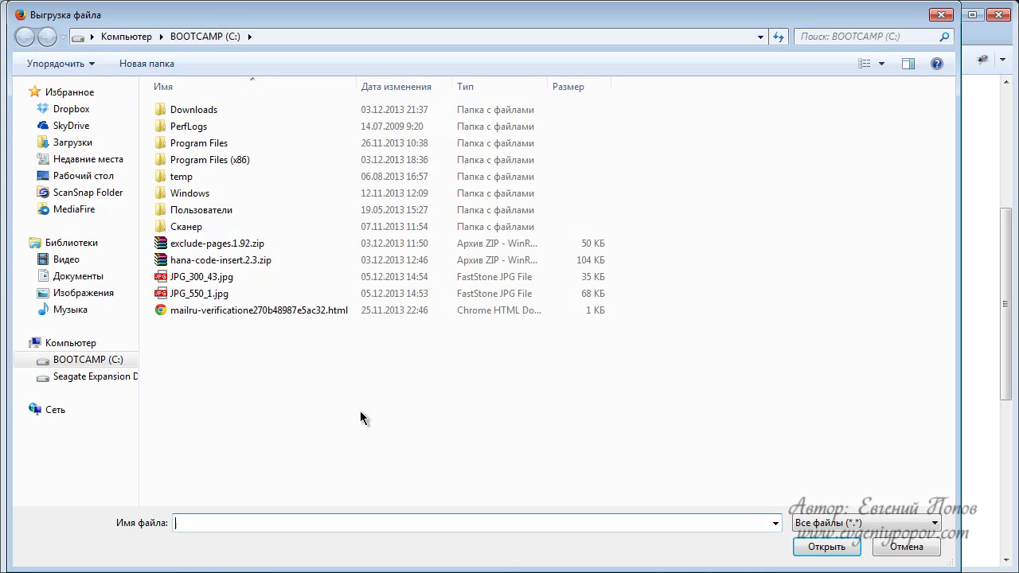
double_click(199, 293)
scroll(493, 350, "down", 5)
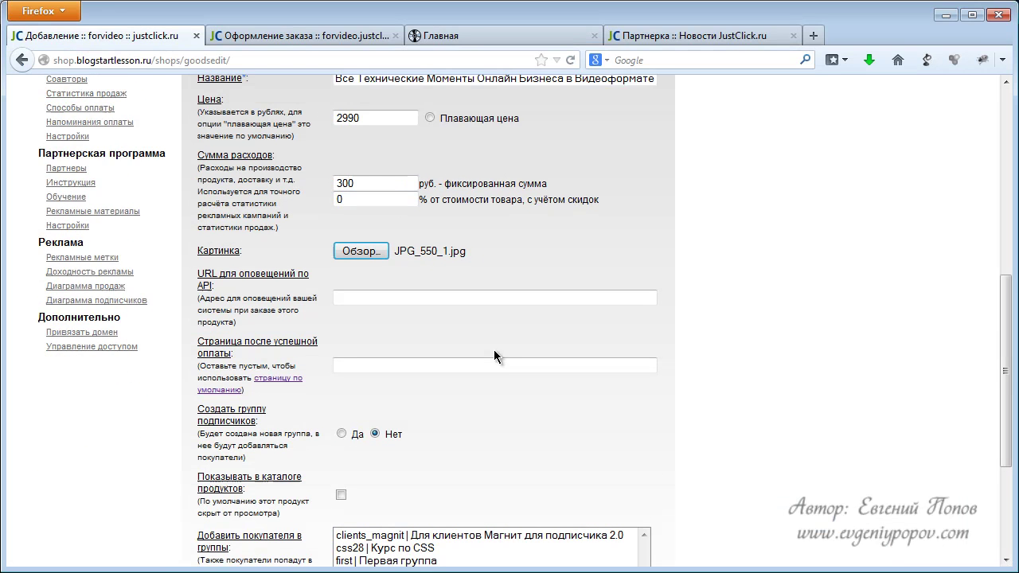
scroll(491, 351, "down", 2)
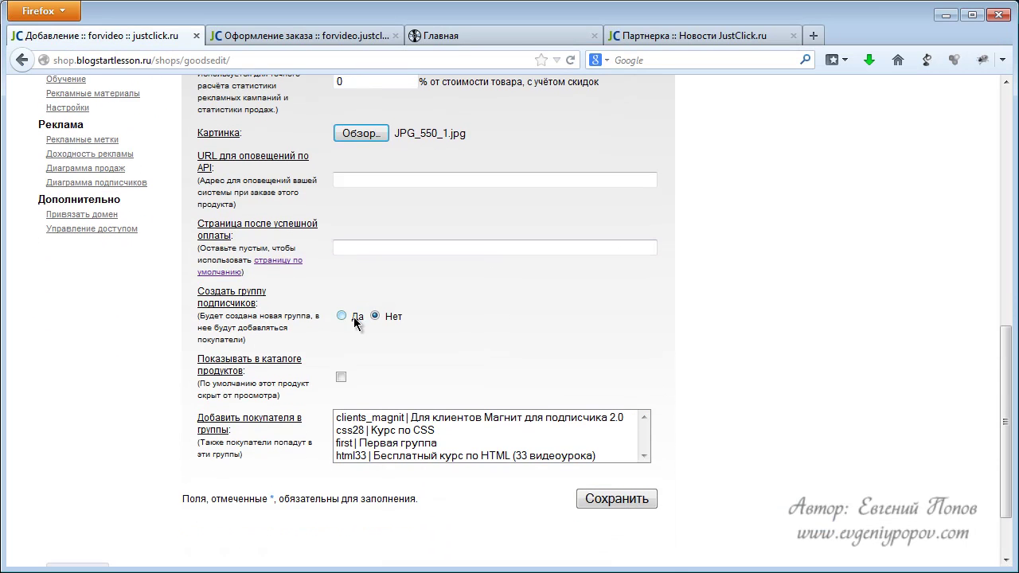
left_click(341, 317)
scroll(519, 298, "up", 8)
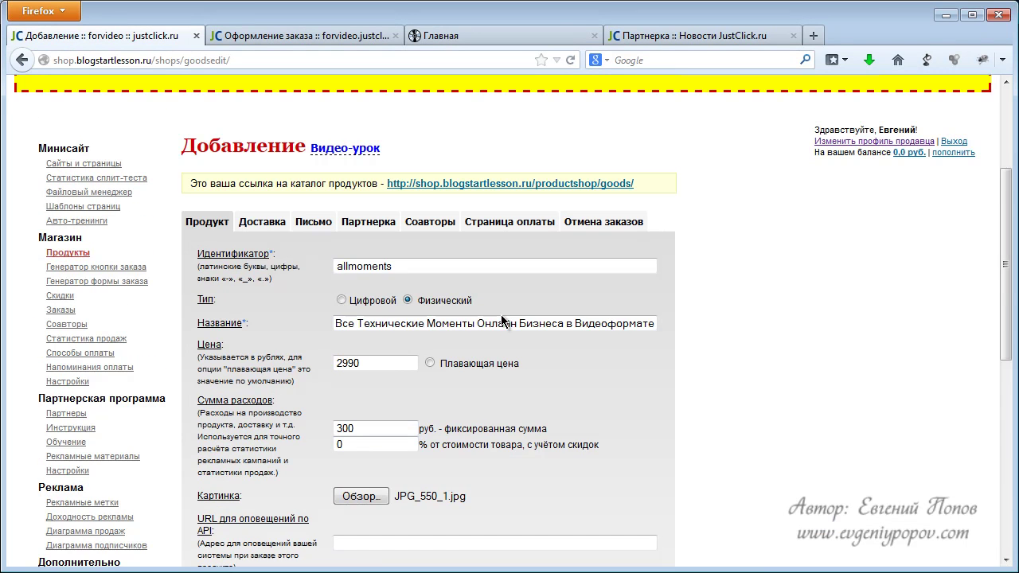
- Set the delivery company to RussianPostService and enter allmonets as the product's article code (Артикул товара)
left_click(257, 231)
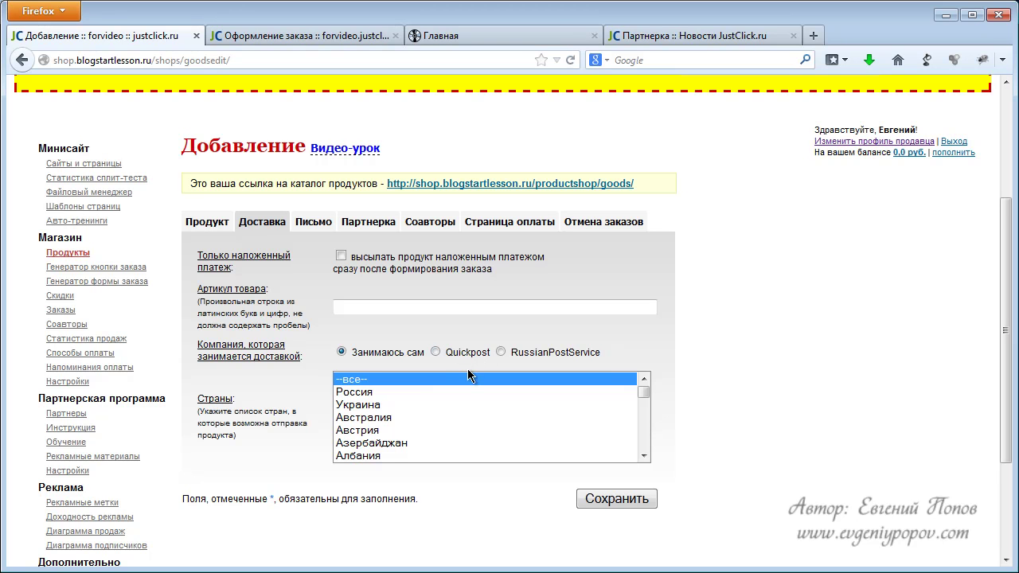
left_click(500, 352)
left_click(368, 308)
type("all")
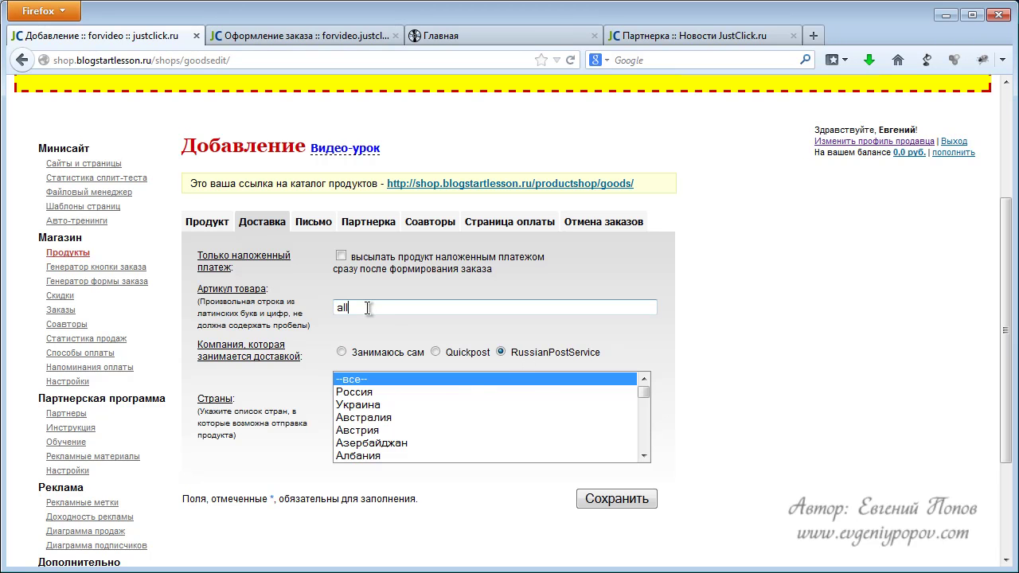
type("morets")
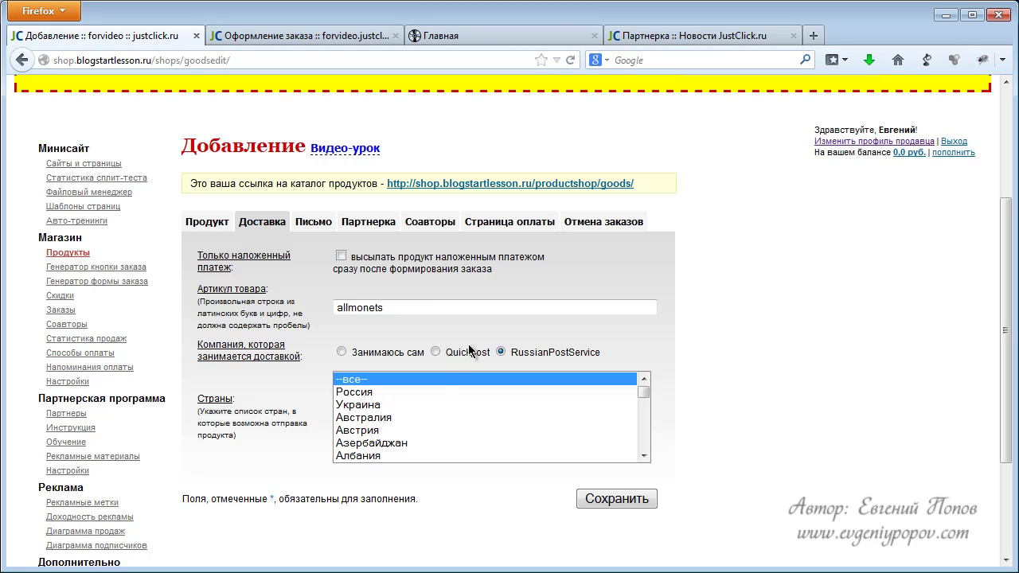
left_click(378, 308)
key("ctrl+a")
key("End")
left_click(316, 225)
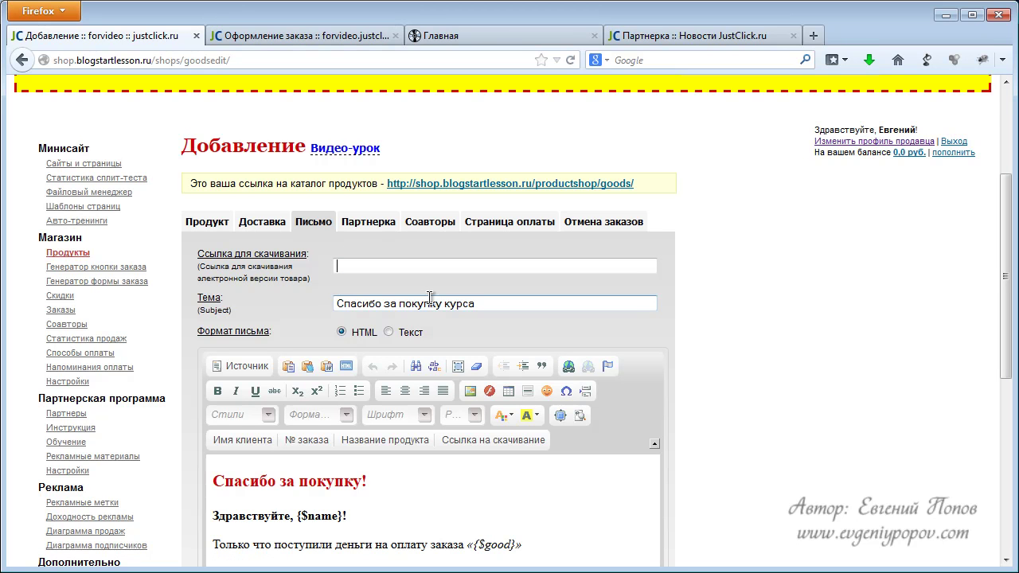
type("h")
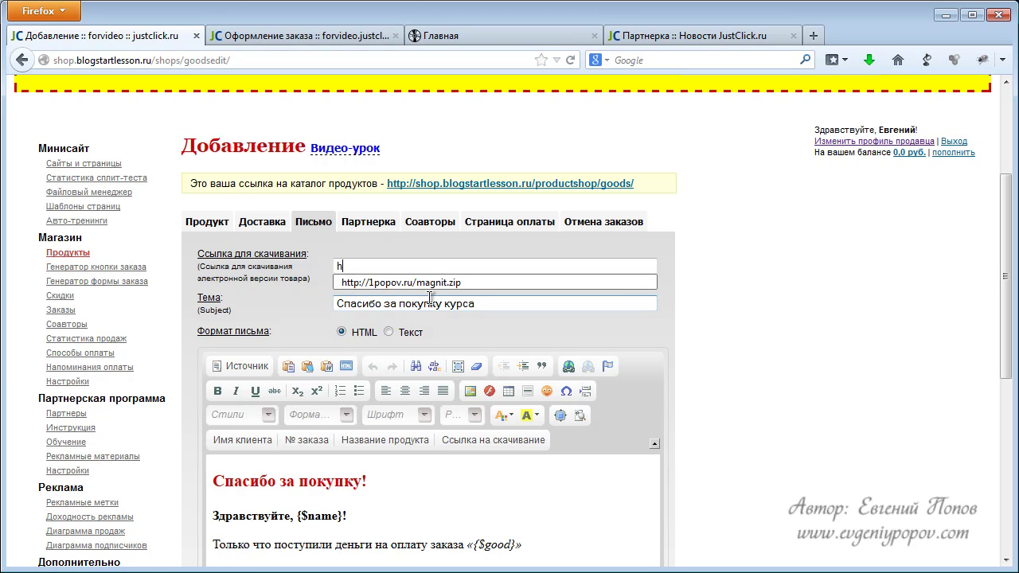
type("ttp")
key("Down")
key("Return")
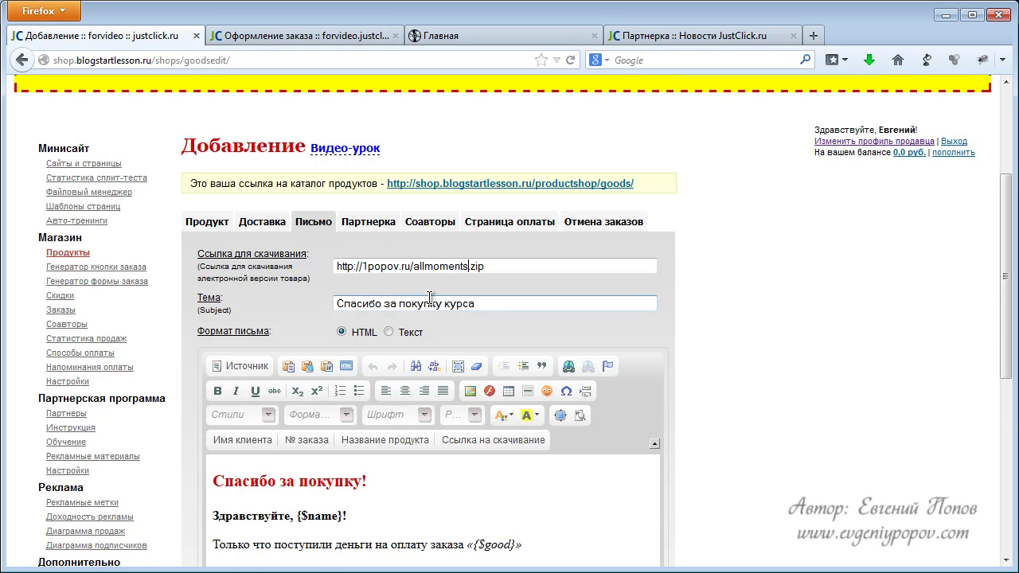
- Set the affiliate commission to 30 and the second-level commission to 5, both as % от суммы с учётом скидок, and save the product
left_click(379, 223)
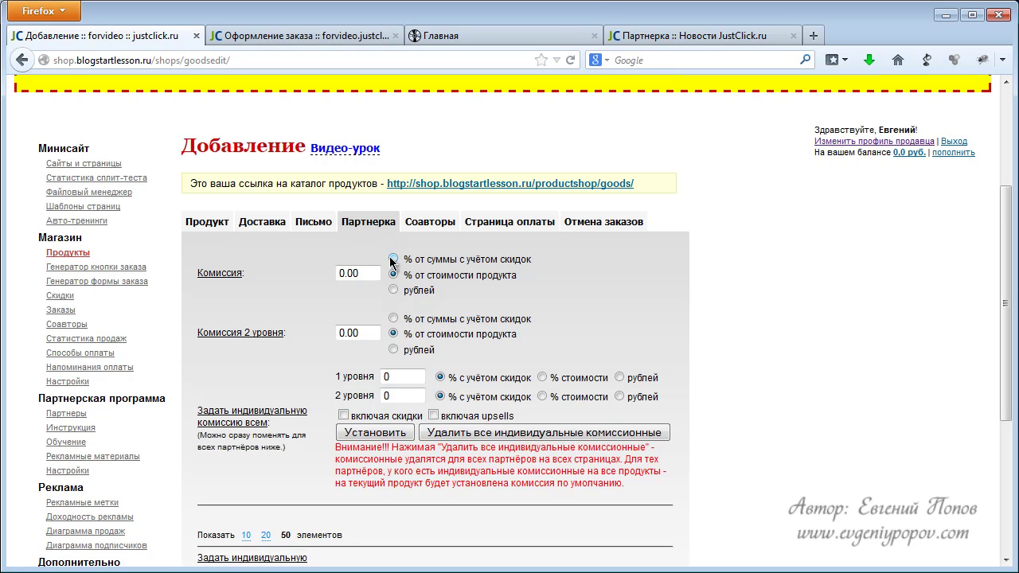
left_click(393, 259)
left_click_drag(379, 273, 296, 275)
type("30")
left_click_drag(379, 333, 302, 331)
type("5")
left_click(393, 318)
scroll(672, 351, "down", 4)
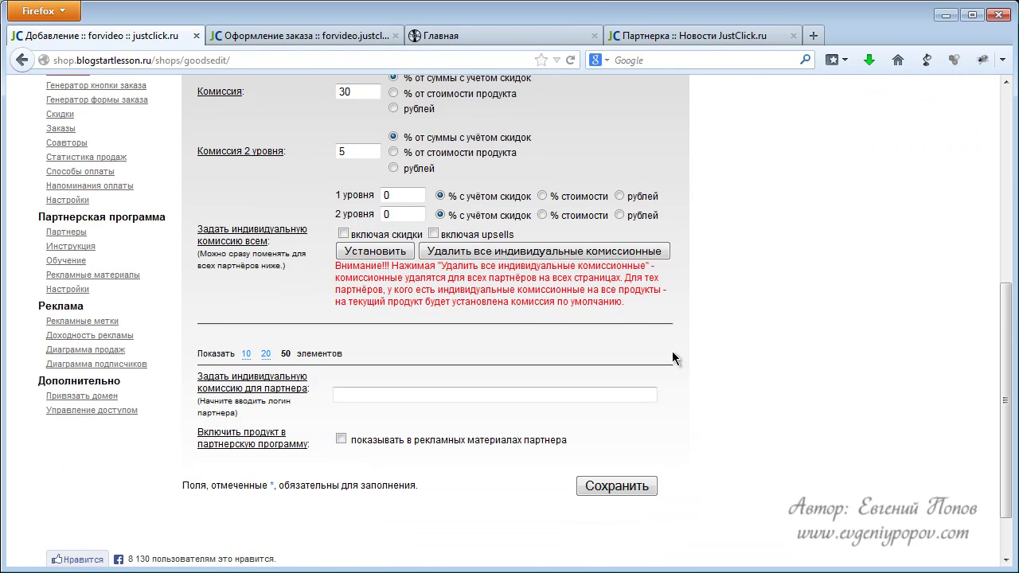
left_click(611, 482)
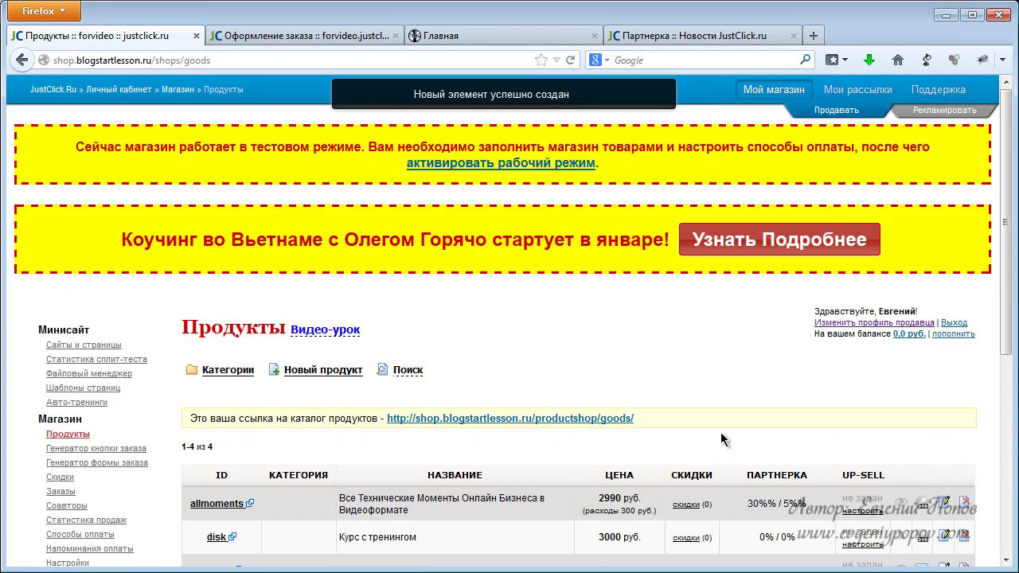
- Check the allmoments product's entry in the product list, including its affiliate commissions
scroll(550, 355, "down", 3)
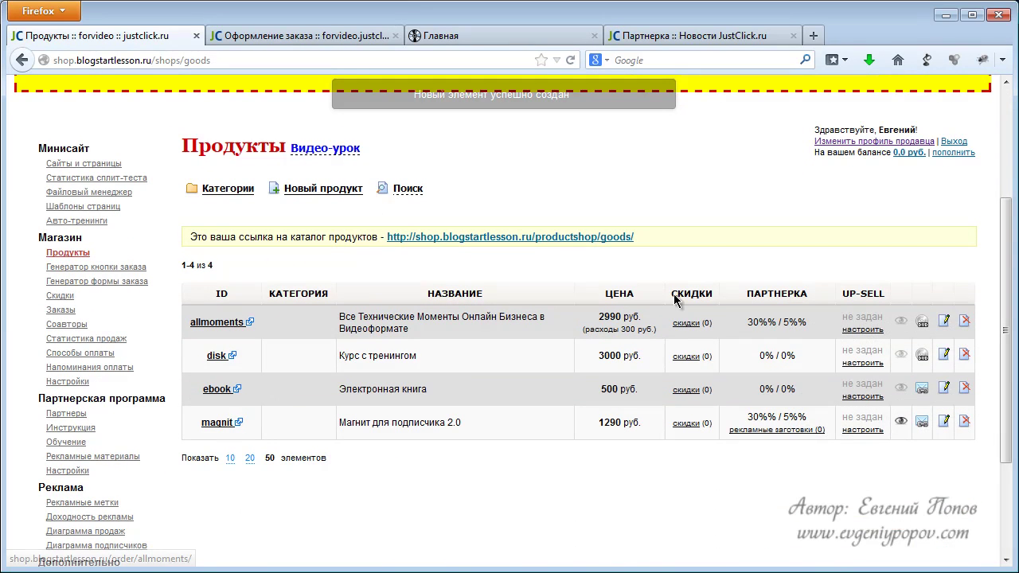
left_click_drag(747, 322, 810, 328)
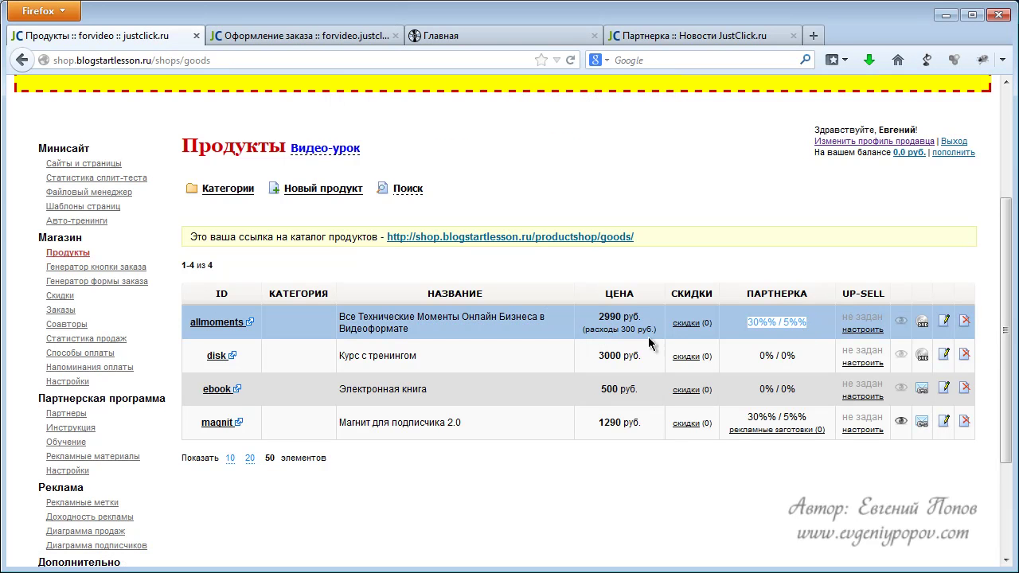
left_click(950, 283)
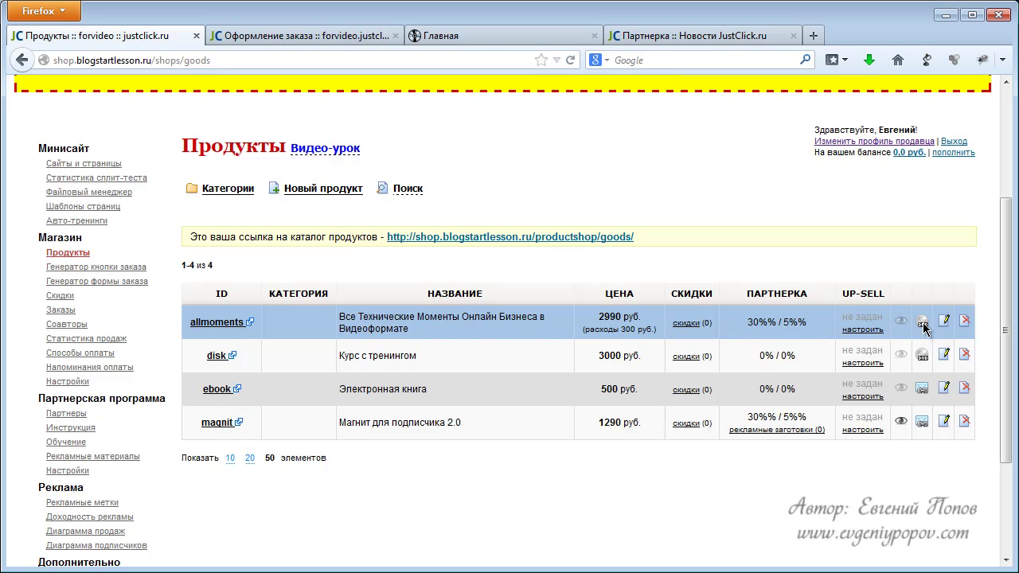
- Open the order page of the allmoments product and look over its picture, title and price
left_click(248, 324)
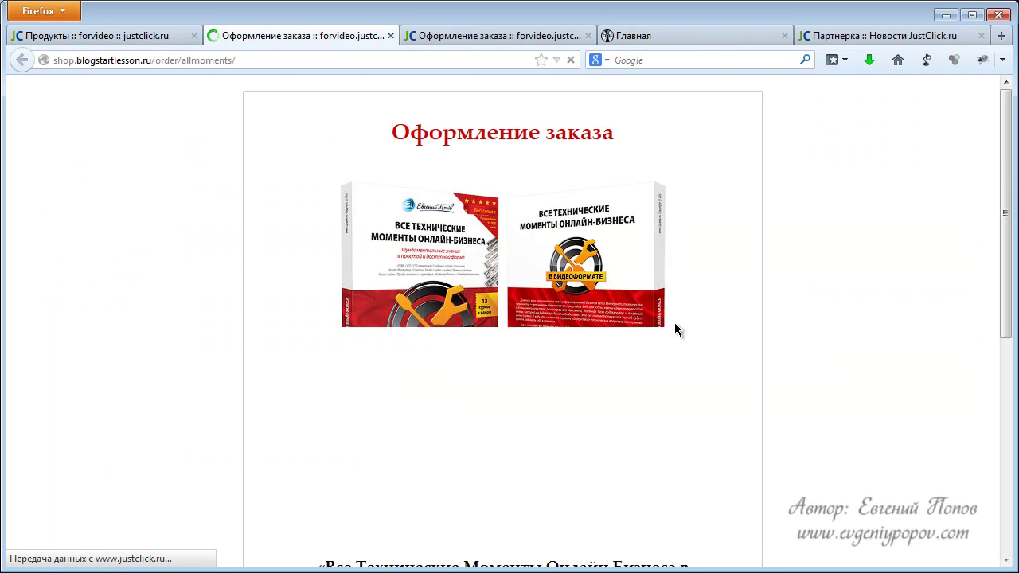
scroll(830, 295, "down", 2)
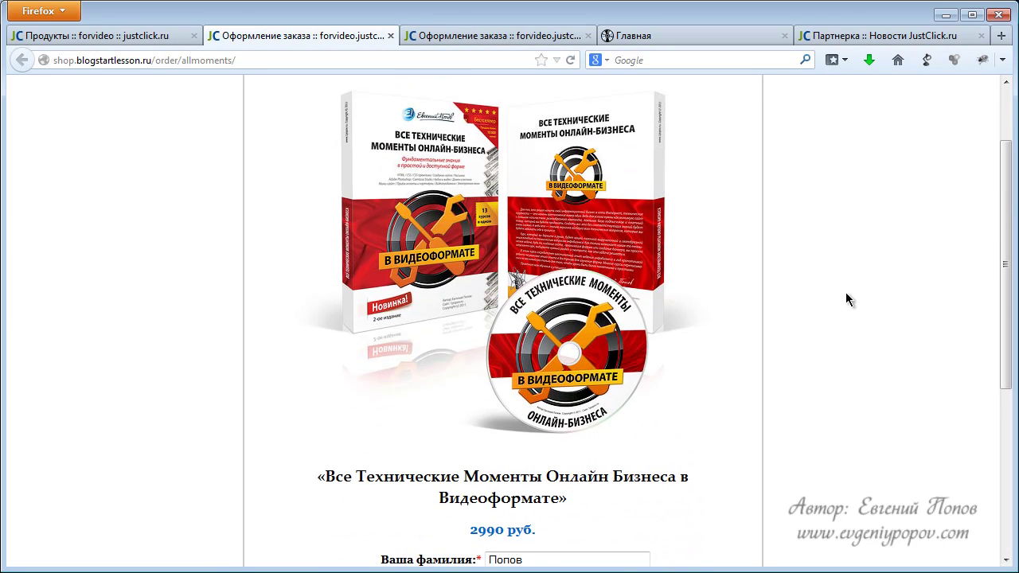
scroll(846, 294, "up", 2)
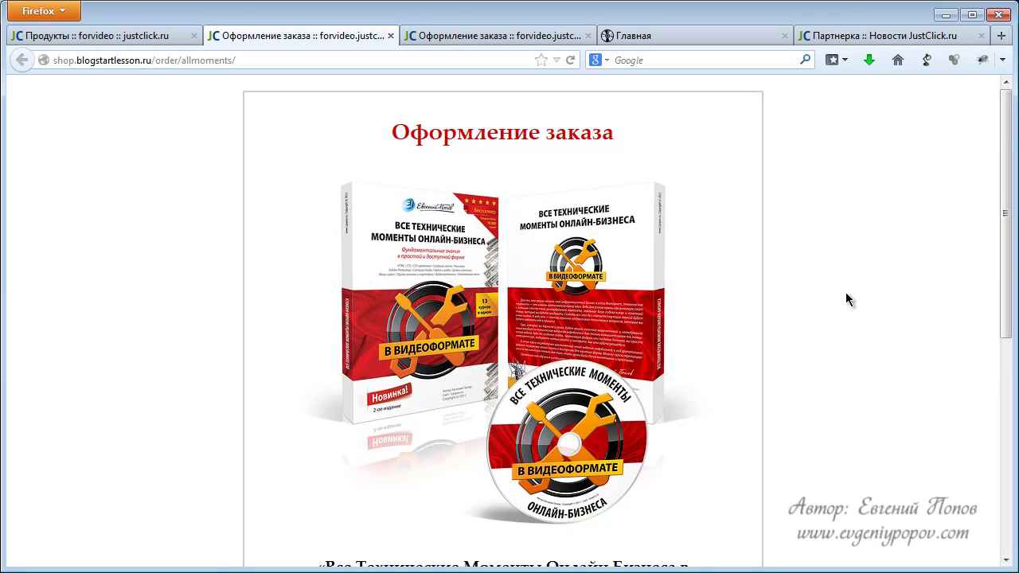